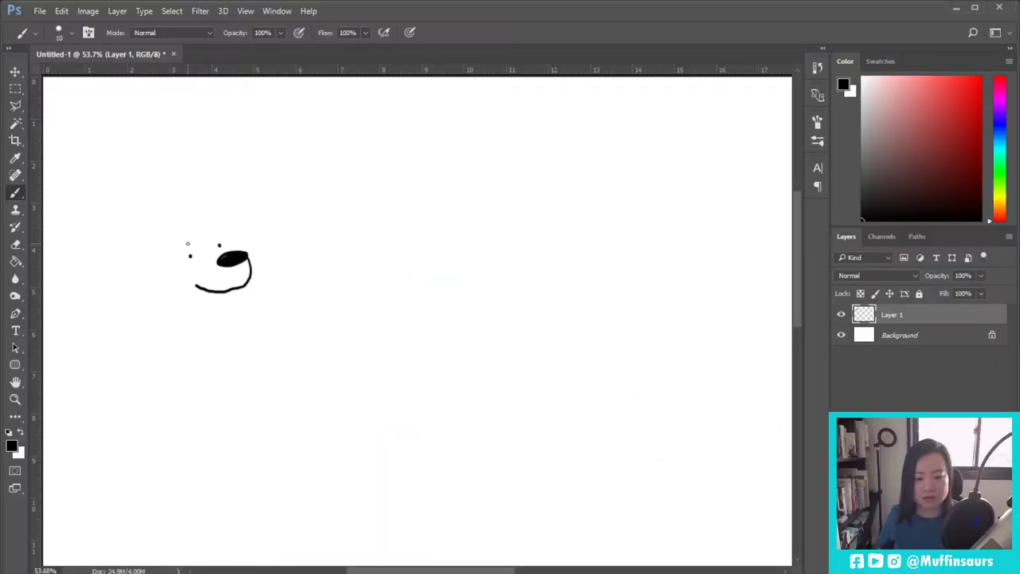
Draw the first dog's head top and both pointed ears, redrawing the left ear after an undo
{"action": "left_click_drag", "start_coordinate": [175, 238], "coordinate": [205, 228]}
{"action": "mouse_move", "coordinate": [205, 228]}
{"action": "left_mouse_down"}
{"action": "mouse_move", "coordinate": [220, 176]}
{"action": "mouse_move", "coordinate": [245, 231]}
{"action": "left_mouse_up"}
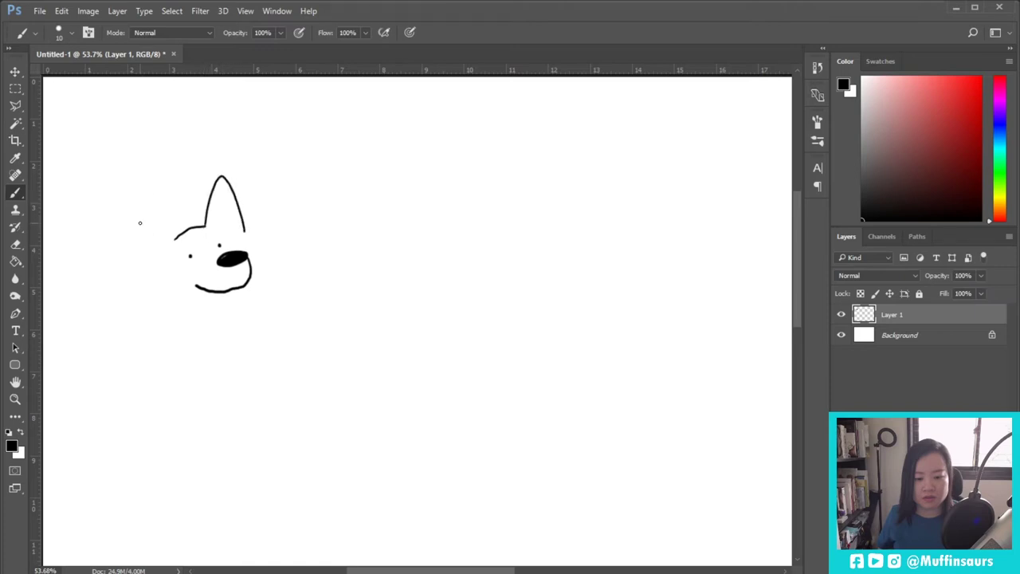
{"action": "mouse_move", "coordinate": [173, 237]}
{"action": "left_mouse_down"}
{"action": "mouse_move", "coordinate": [125, 213]}
{"action": "mouse_move", "coordinate": [152, 264]}
{"action": "left_mouse_up"}
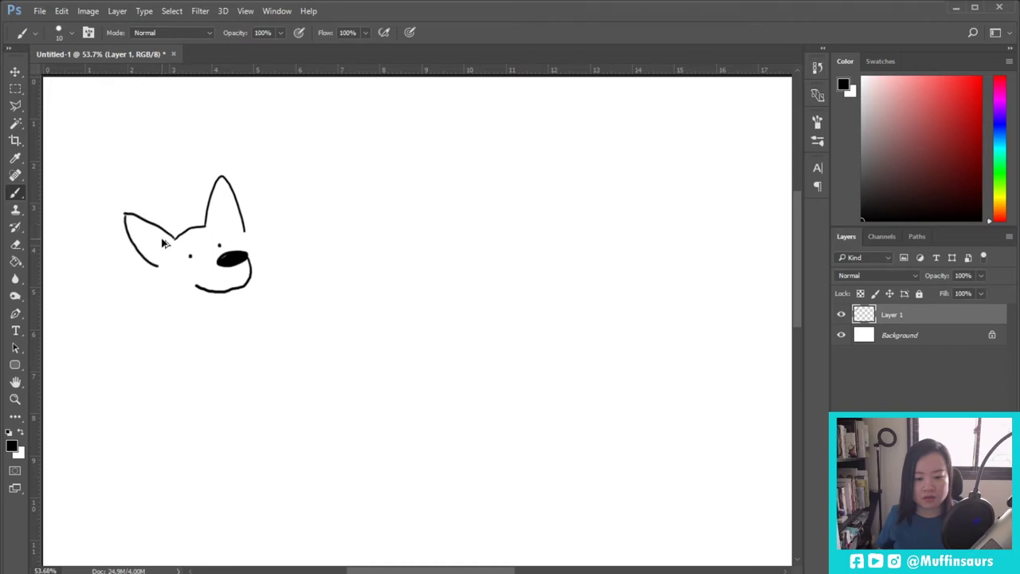
{"action": "key", "text": "ctrl+z"}
{"action": "left_click_drag", "start_coordinate": [129, 248], "coordinate": [151, 271]}
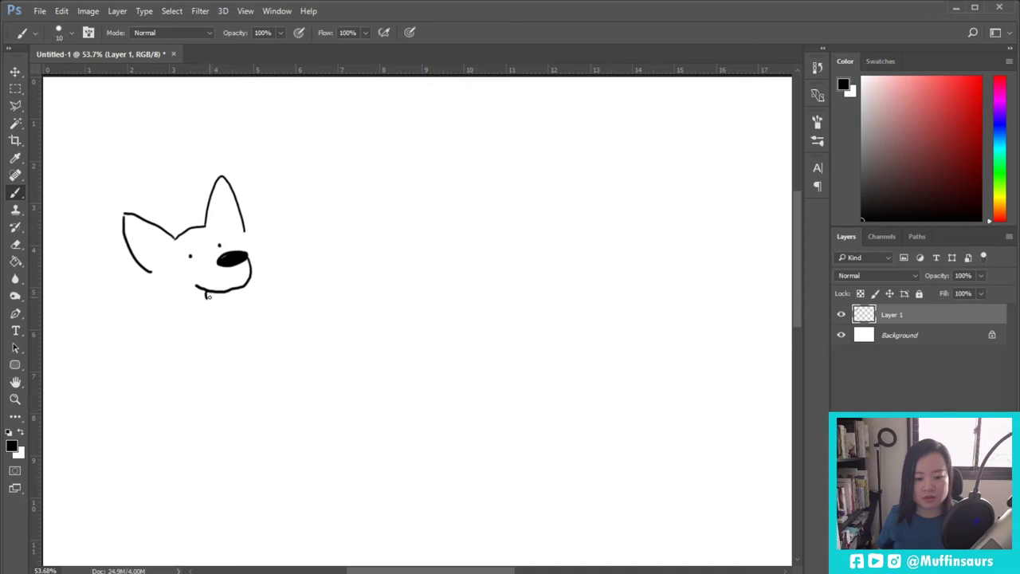
Add the neck line, slipper outline and body lines, then start the second dog's nose and mouth
{"action": "mouse_move", "coordinate": [205, 292]}
{"action": "left_mouse_down"}
{"action": "mouse_move", "coordinate": [181, 318]}
{"action": "mouse_move", "coordinate": [192, 331]}
{"action": "mouse_move", "coordinate": [192, 319]}
{"action": "mouse_move", "coordinate": [211, 315]}
{"action": "mouse_move", "coordinate": [192, 321]}
{"action": "mouse_move", "coordinate": [208, 330]}
{"action": "mouse_move", "coordinate": [225, 322]}
{"action": "mouse_move", "coordinate": [257, 280]}
{"action": "left_mouse_up"}
{"action": "left_click_drag", "start_coordinate": [181, 317], "coordinate": [259, 281]}
{"action": "left_click_drag", "start_coordinate": [152, 273], "coordinate": [132, 322]}
{"action": "left_click_drag", "start_coordinate": [245, 233], "coordinate": [268, 318]}
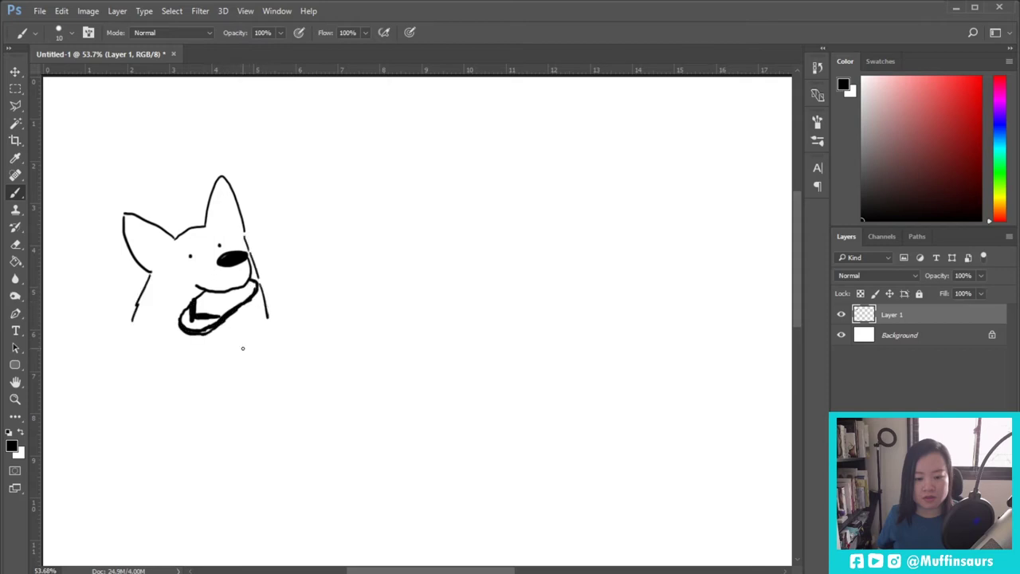
{"action": "left_click_drag", "start_coordinate": [134, 319], "coordinate": [127, 335]}
{"action": "left_click_drag", "start_coordinate": [346, 220], "coordinate": [372, 221]}
{"action": "left_click_drag", "start_coordinate": [342, 223], "coordinate": [397, 236]}
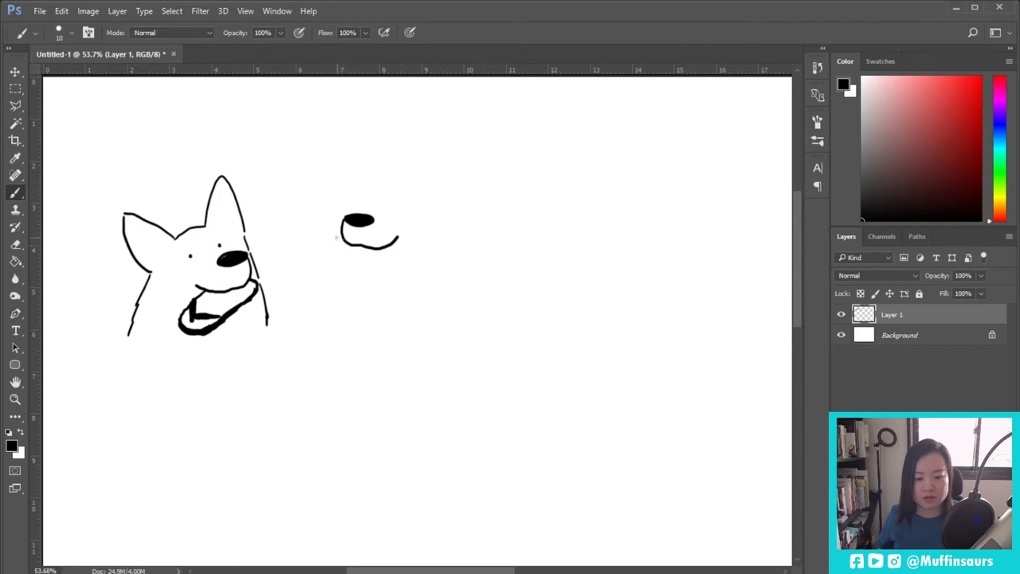
Outline the second dog's lower muzzle and draw the striped Q-tips box with bumpy cotton tips
{"action": "mouse_move", "coordinate": [342, 236]}
{"action": "left_mouse_down"}
{"action": "mouse_move", "coordinate": [325, 269]}
{"action": "mouse_move", "coordinate": [384, 275]}
{"action": "mouse_move", "coordinate": [394, 250]}
{"action": "mouse_move", "coordinate": [415, 255]}
{"action": "mouse_move", "coordinate": [399, 265]}
{"action": "left_mouse_up"}
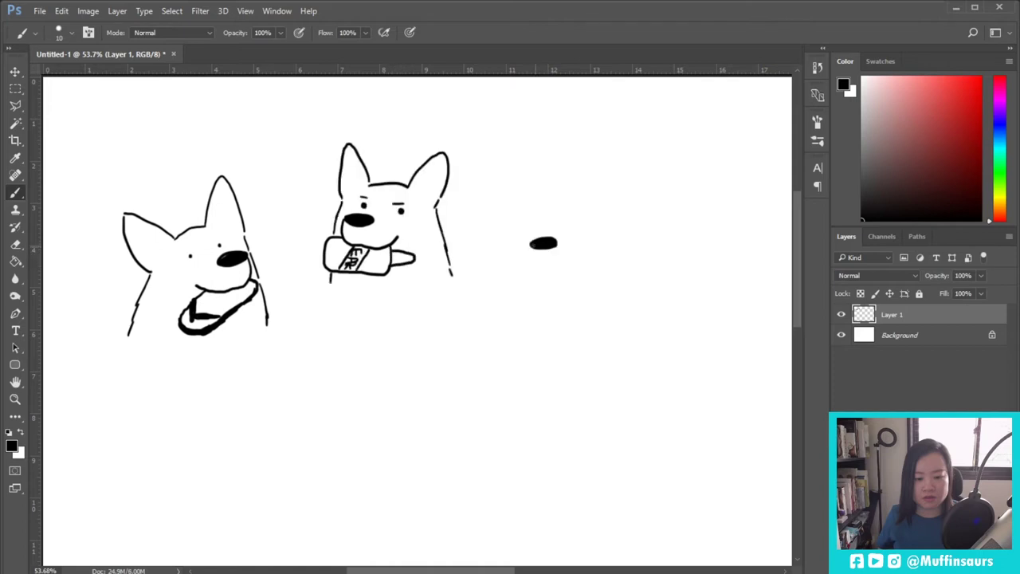
{"action": "mouse_move", "coordinate": [531, 242]}
{"action": "left_mouse_down"}
{"action": "mouse_move", "coordinate": [533, 270]}
{"action": "mouse_move", "coordinate": [568, 259]}
{"action": "mouse_move", "coordinate": [521, 276]}
{"action": "mouse_move", "coordinate": [570, 287]}
{"action": "mouse_move", "coordinate": [581, 273]}
{"action": "mouse_move", "coordinate": [573, 262]}
{"action": "mouse_move", "coordinate": [524, 302]}
{"action": "mouse_move", "coordinate": [567, 315]}
{"action": "mouse_move", "coordinate": [583, 300]}
{"action": "mouse_move", "coordinate": [582, 280]}
{"action": "mouse_move", "coordinate": [567, 303]}
{"action": "mouse_move", "coordinate": [533, 303]}
{"action": "left_mouse_up"}
{"action": "left_click_drag", "start_coordinate": [542, 285], "coordinate": [544, 308]}
{"action": "left_click_drag", "start_coordinate": [549, 290], "coordinate": [554, 307]}
{"action": "mouse_move", "coordinate": [560, 291]}
{"action": "left_mouse_down"}
{"action": "mouse_move", "coordinate": [560, 308]}
{"action": "mouse_move", "coordinate": [575, 300]}
{"action": "left_mouse_up"}
{"action": "left_click_drag", "start_coordinate": [579, 288], "coordinate": [580, 296]}
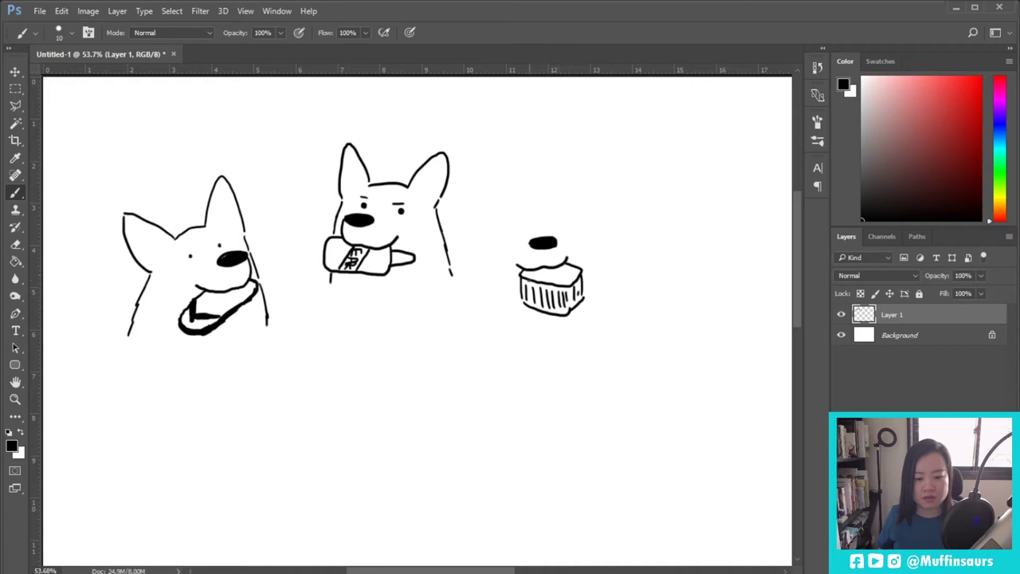
{"action": "mouse_move", "coordinate": [523, 281]}
{"action": "left_mouse_down"}
{"action": "mouse_move", "coordinate": [574, 279]}
{"action": "mouse_move", "coordinate": [569, 268]}
{"action": "mouse_move", "coordinate": [548, 278]}
{"action": "mouse_move", "coordinate": [542, 305]}
{"action": "mouse_move", "coordinate": [563, 308]}
{"action": "left_mouse_up"}
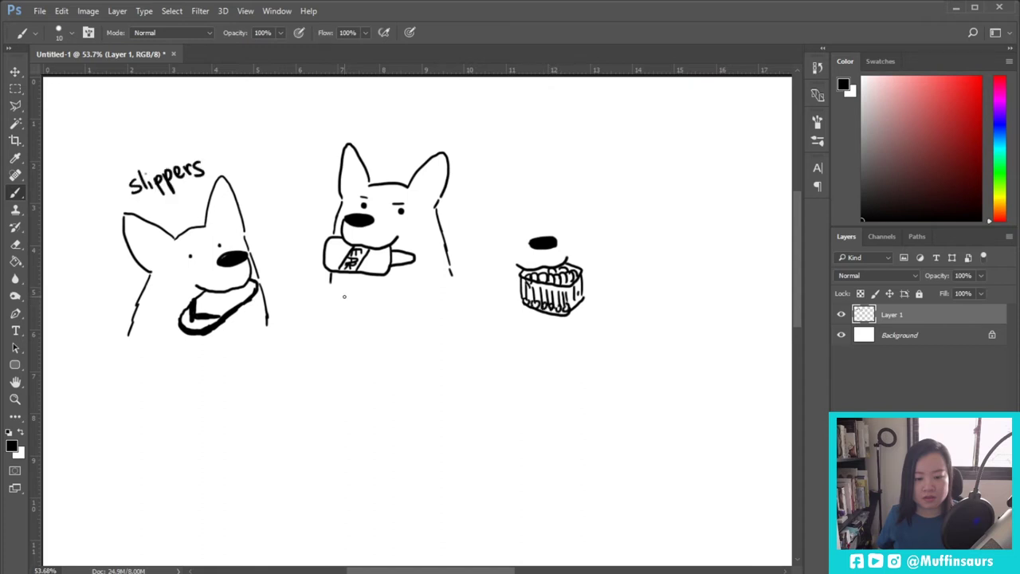
Hand-letter the labels 'Ear cleaner' and 'Box of Qtips' above their dogs
{"action": "left_click_drag", "start_coordinate": [338, 296], "coordinate": [338, 312]}
{"action": "left_click_drag", "start_coordinate": [338, 297], "coordinate": [346, 304]}
{"action": "left_click_drag", "start_coordinate": [339, 312], "coordinate": [361, 313]}
{"action": "mouse_move", "coordinate": [365, 312]}
{"action": "left_mouse_down"}
{"action": "mouse_move", "coordinate": [371, 301]}
{"action": "mouse_move", "coordinate": [396, 310]}
{"action": "left_mouse_up"}
{"action": "mouse_move", "coordinate": [401, 290]}
{"action": "left_mouse_down"}
{"action": "mouse_move", "coordinate": [401, 310]}
{"action": "mouse_move", "coordinate": [443, 310]}
{"action": "mouse_move", "coordinate": [460, 288]}
{"action": "left_mouse_up"}
{"action": "mouse_move", "coordinate": [513, 146]}
{"action": "left_mouse_down"}
{"action": "mouse_move", "coordinate": [513, 165]}
{"action": "mouse_move", "coordinate": [563, 150]}
{"action": "mouse_move", "coordinate": [569, 159]}
{"action": "left_mouse_up"}
{"action": "mouse_move", "coordinate": [566, 149]}
{"action": "left_mouse_down"}
{"action": "mouse_move", "coordinate": [603, 145]}
{"action": "mouse_move", "coordinate": [594, 141]}
{"action": "left_mouse_up"}
{"action": "left_click_drag", "start_coordinate": [600, 150], "coordinate": [609, 158]}
{"action": "mouse_move", "coordinate": [606, 148]}
{"action": "left_mouse_down"}
{"action": "mouse_move", "coordinate": [621, 147]}
{"action": "mouse_move", "coordinate": [618, 156]}
{"action": "left_mouse_up"}
{"action": "mouse_move", "coordinate": [626, 147]}
{"action": "left_mouse_down"}
{"action": "mouse_move", "coordinate": [627, 166]}
{"action": "mouse_move", "coordinate": [634, 155]}
{"action": "left_mouse_up"}
{"action": "left_click", "coordinate": [616, 140]}
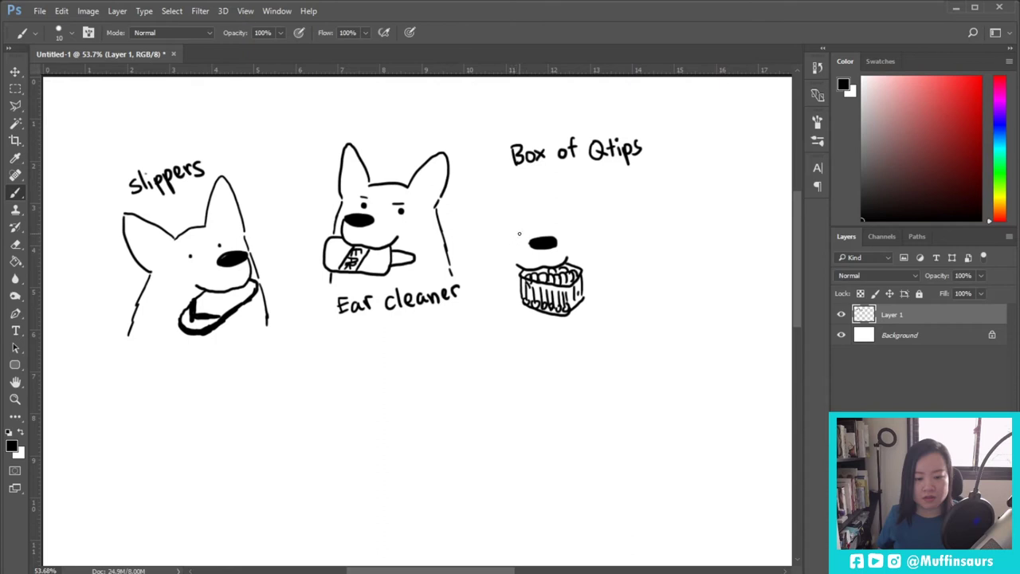
Draw the third dog's left eye, head top and right side of its face
{"action": "left_click", "coordinate": [518, 233]}
{"action": "mouse_move", "coordinate": [515, 213]}
{"action": "left_mouse_down"}
{"action": "mouse_move", "coordinate": [548, 210]}
{"action": "mouse_move", "coordinate": [571, 178]}
{"action": "mouse_move", "coordinate": [571, 214]}
{"action": "mouse_move", "coordinate": [516, 216]}
{"action": "mouse_move", "coordinate": [485, 188]}
{"action": "mouse_move", "coordinate": [493, 298]}
{"action": "left_mouse_up"}
{"action": "left_click_drag", "start_coordinate": [569, 229], "coordinate": [596, 287]}
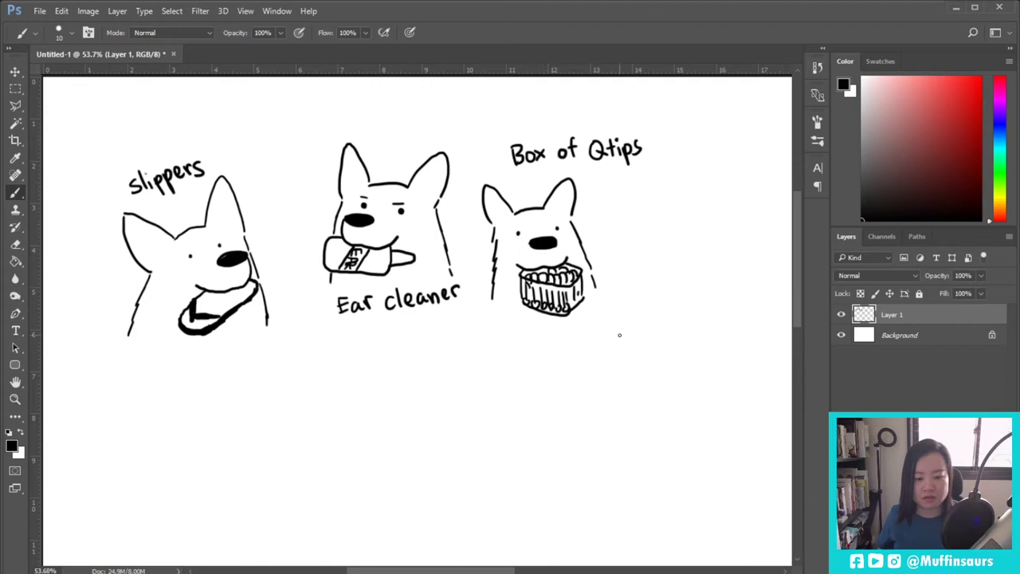
Marquee-select the Q-tips dog, move it right, then deselect and return to the Brush
{"action": "key", "text": "m"}
{"action": "left_click_drag", "start_coordinate": [630, 332], "coordinate": [470, 171]}
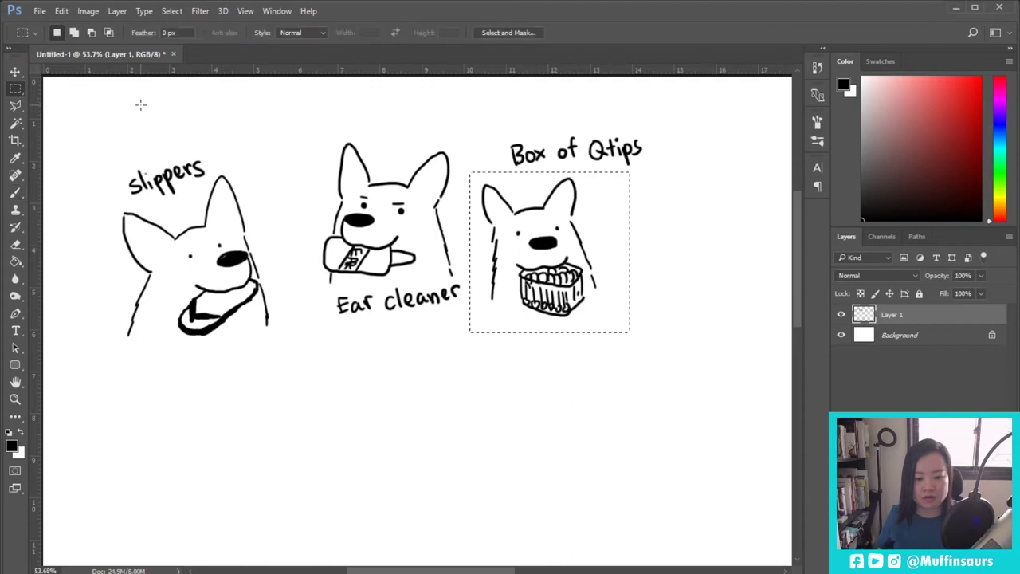
{"action": "left_click", "coordinate": [15, 71]}
{"action": "left_click_drag", "start_coordinate": [546, 245], "coordinate": [589, 245]}
{"action": "key", "text": "m"}
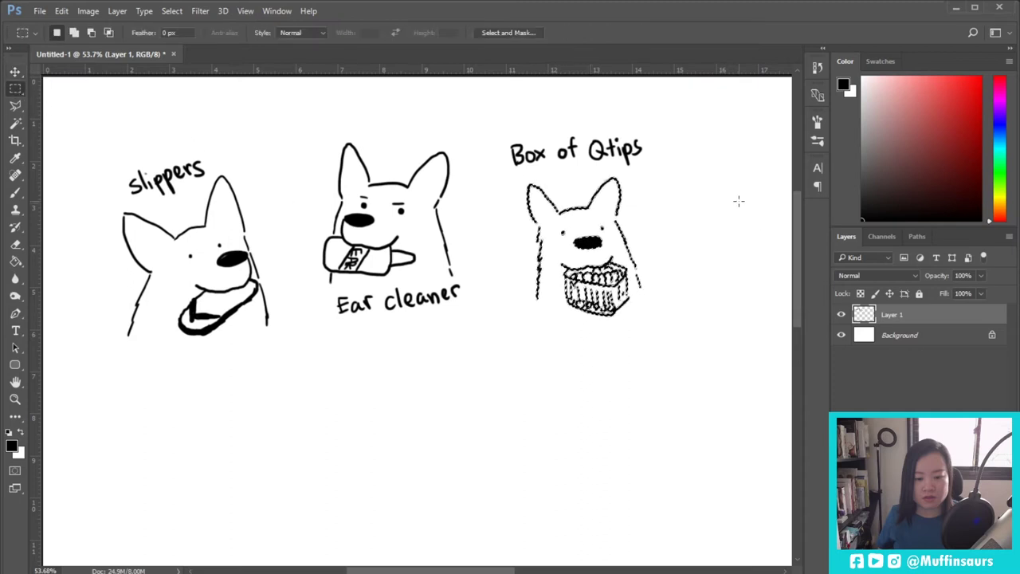
{"action": "mouse_move", "coordinate": [796, 228]}
{"action": "left_mouse_down"}
{"action": "mouse_move", "coordinate": [796, 237]}
{"action": "mouse_move", "coordinate": [797, 183]}
{"action": "mouse_move", "coordinate": [793, 240]}
{"action": "left_mouse_up"}
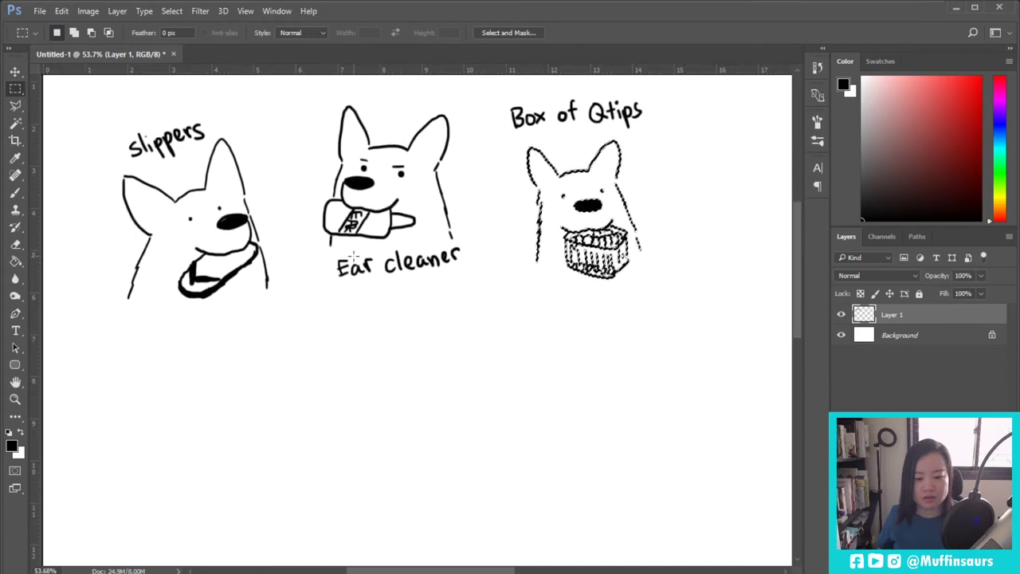
{"action": "key", "text": "ctrl+d"}
{"action": "key", "text": "b"}
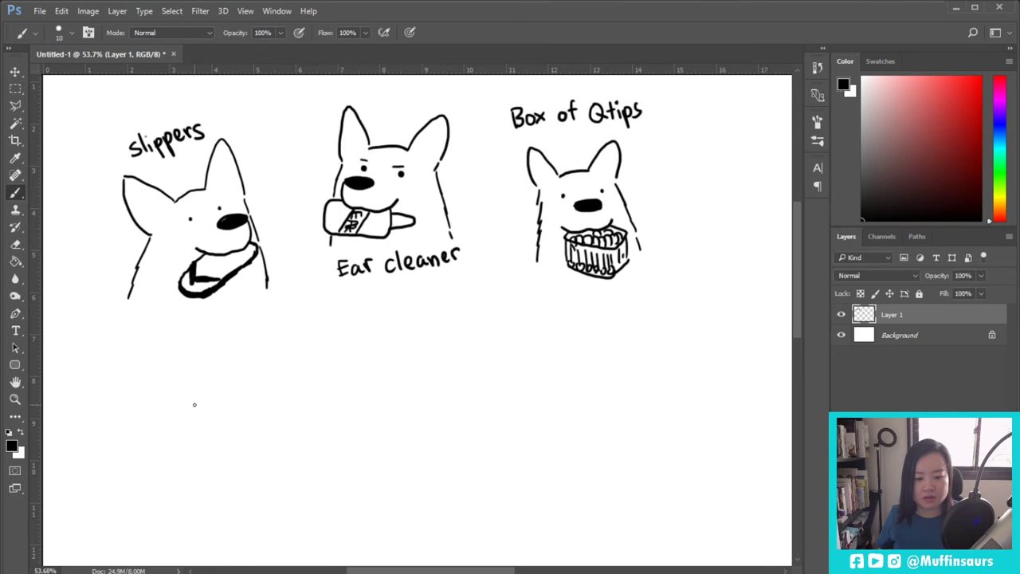
Draw the fourth dog below the first: nose, mouth, pad, eye, head, left ear and cheeks
{"action": "mouse_move", "coordinate": [145, 404]}
{"action": "left_mouse_down"}
{"action": "mouse_move", "coordinate": [137, 427]}
{"action": "mouse_move", "coordinate": [164, 434]}
{"action": "mouse_move", "coordinate": [189, 420]}
{"action": "left_mouse_up"}
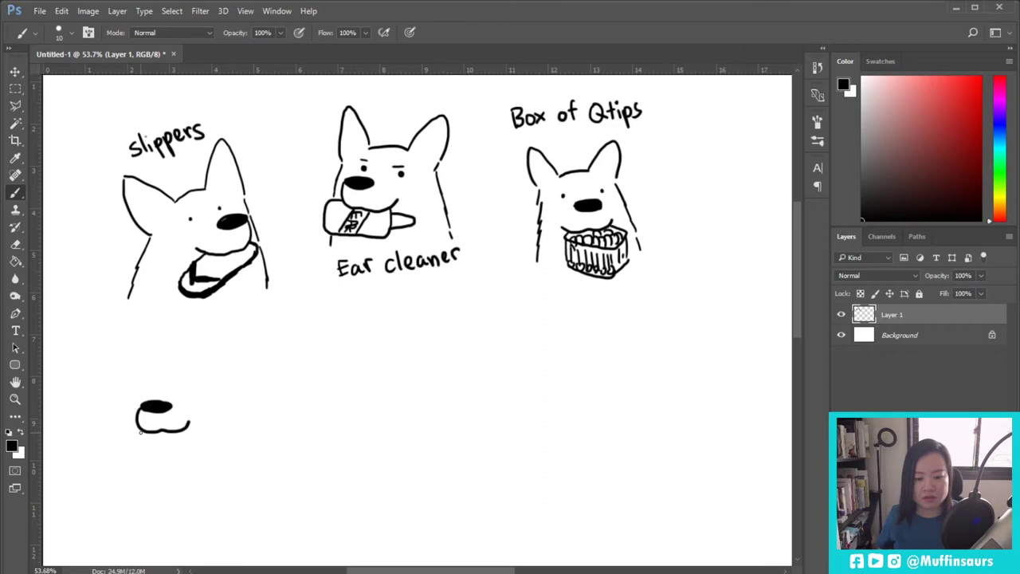
{"action": "mouse_move", "coordinate": [138, 430]}
{"action": "left_mouse_down"}
{"action": "mouse_move", "coordinate": [131, 450]}
{"action": "mouse_move", "coordinate": [154, 453]}
{"action": "mouse_move", "coordinate": [188, 449]}
{"action": "mouse_move", "coordinate": [196, 433]}
{"action": "left_mouse_up"}
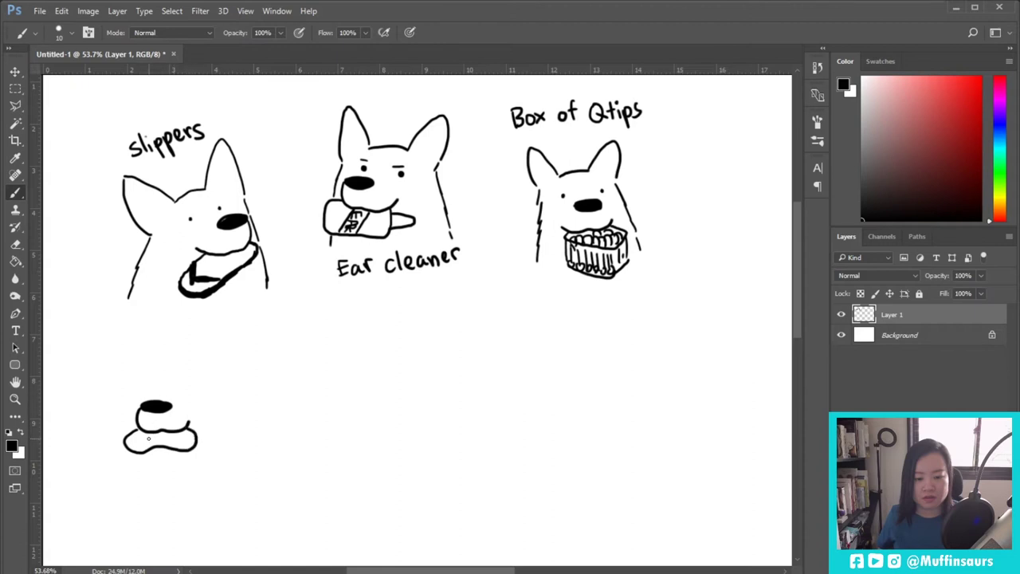
{"action": "left_click", "coordinate": [164, 392]}
{"action": "mouse_move", "coordinate": [167, 370]}
{"action": "left_mouse_down"}
{"action": "mouse_move", "coordinate": [200, 369]}
{"action": "mouse_move", "coordinate": [249, 335]}
{"action": "mouse_move", "coordinate": [240, 386]}
{"action": "left_mouse_up"}
{"action": "mouse_move", "coordinate": [166, 367]}
{"action": "left_mouse_down"}
{"action": "mouse_move", "coordinate": [130, 325]}
{"action": "mouse_move", "coordinate": [127, 426]}
{"action": "left_mouse_up"}
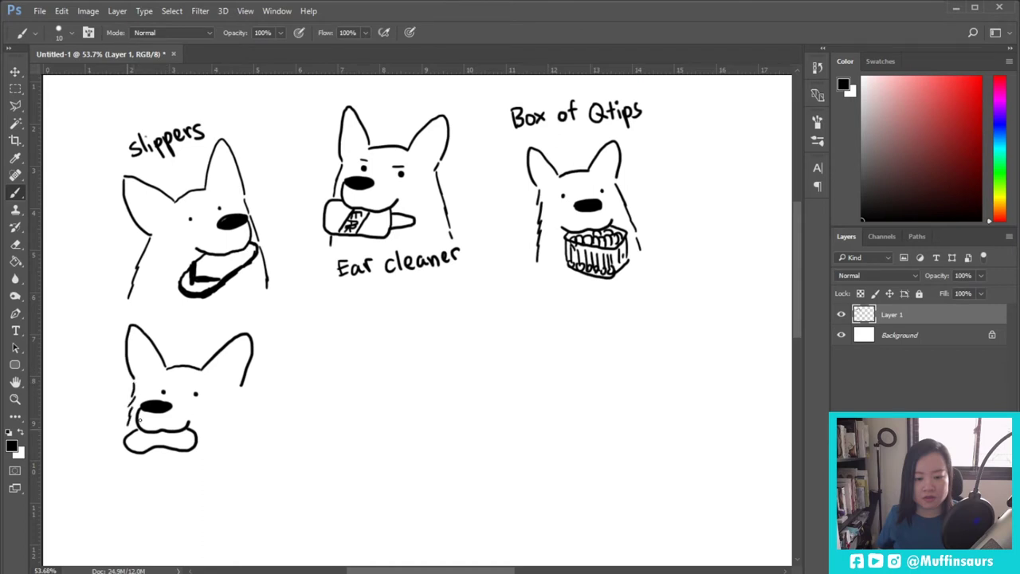
{"action": "left_click_drag", "start_coordinate": [235, 388], "coordinate": [248, 457]}
Hand-letter 'sanitary Pad' beneath, undoing a stray dot, and start the fifth dog's nose
{"action": "mouse_move", "coordinate": [121, 472]}
{"action": "left_mouse_down"}
{"action": "mouse_move", "coordinate": [111, 484]}
{"action": "mouse_move", "coordinate": [140, 484]}
{"action": "mouse_move", "coordinate": [151, 468]}
{"action": "left_mouse_up"}
{"action": "left_click", "coordinate": [157, 477]}
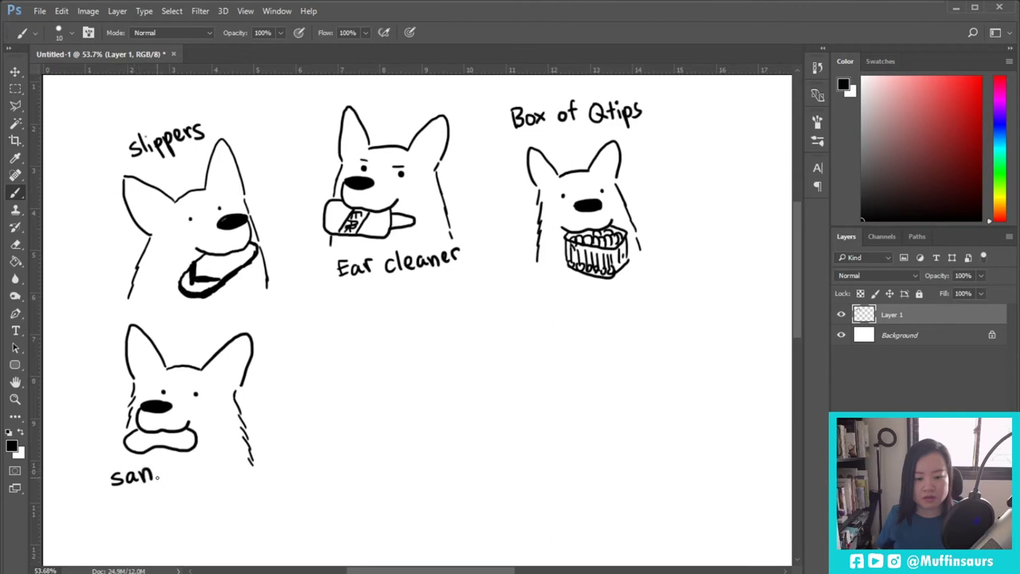
{"action": "key", "text": "ctrl+z"}
{"action": "left_click", "coordinate": [159, 463]}
{"action": "left_click_drag", "start_coordinate": [157, 468], "coordinate": [167, 481]}
{"action": "left_click_drag", "start_coordinate": [175, 472], "coordinate": [194, 468]}
{"action": "mouse_move", "coordinate": [196, 469]}
{"action": "left_mouse_down"}
{"action": "mouse_move", "coordinate": [206, 479]}
{"action": "mouse_move", "coordinate": [200, 492]}
{"action": "left_mouse_up"}
{"action": "left_click_drag", "start_coordinate": [215, 467], "coordinate": [219, 485]}
{"action": "left_click_drag", "start_coordinate": [218, 466], "coordinate": [233, 477]}
{"action": "mouse_move", "coordinate": [244, 468]}
{"action": "left_mouse_down"}
{"action": "mouse_move", "coordinate": [238, 475]}
{"action": "mouse_move", "coordinate": [250, 476]}
{"action": "left_mouse_up"}
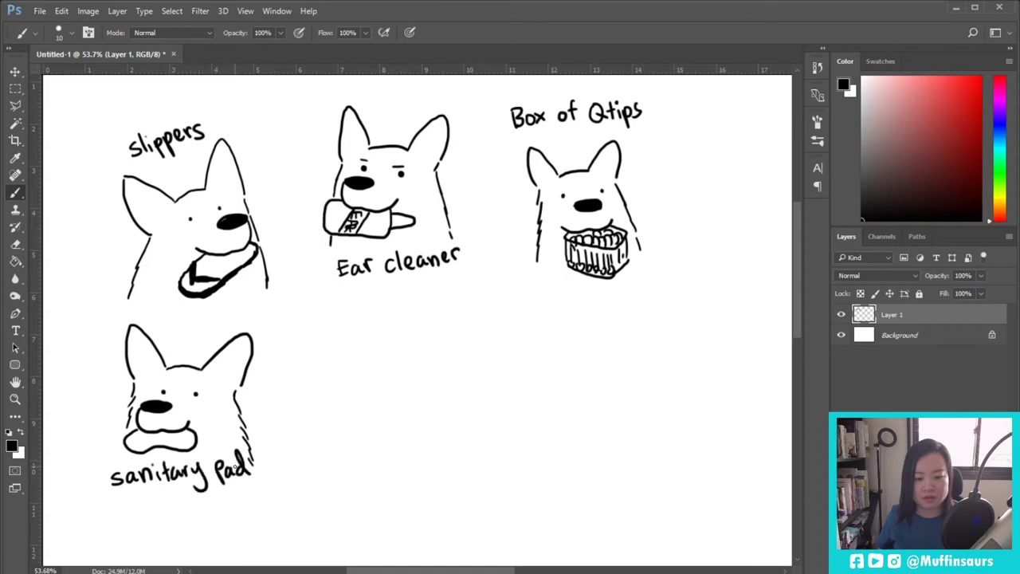
{"action": "mouse_move", "coordinate": [358, 402]}
{"action": "left_mouse_down"}
{"action": "mouse_move", "coordinate": [385, 402]}
{"action": "mouse_move", "coordinate": [347, 409]}
{"action": "mouse_move", "coordinate": [371, 424]}
{"action": "mouse_move", "coordinate": [398, 409]}
{"action": "mouse_move", "coordinate": [320, 444]}
{"action": "mouse_move", "coordinate": [328, 458]}
{"action": "mouse_move", "coordinate": [374, 456]}
{"action": "left_mouse_up"}
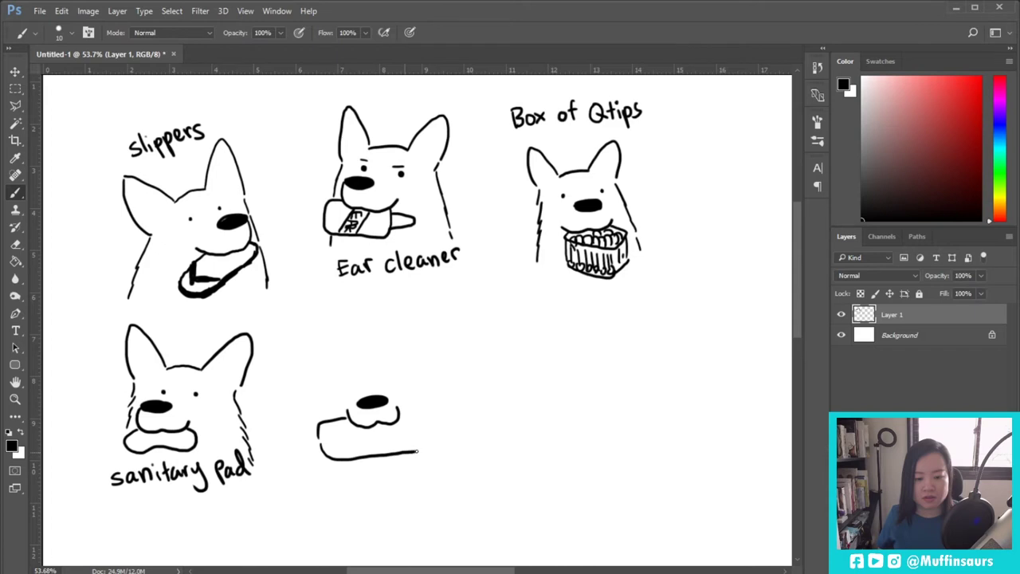
Complete the bottle outline and 'Bottle' label, then paint the sixth dog's filled nose
{"action": "mouse_move", "coordinate": [418, 452]}
{"action": "left_mouse_down"}
{"action": "mouse_move", "coordinate": [411, 410]}
{"action": "mouse_move", "coordinate": [426, 414]}
{"action": "mouse_move", "coordinate": [337, 315]}
{"action": "mouse_move", "coordinate": [362, 323]}
{"action": "mouse_move", "coordinate": [368, 303]}
{"action": "mouse_move", "coordinate": [391, 322]}
{"action": "left_mouse_up"}
{"action": "left_click_drag", "start_coordinate": [438, 434], "coordinate": [445, 459]}
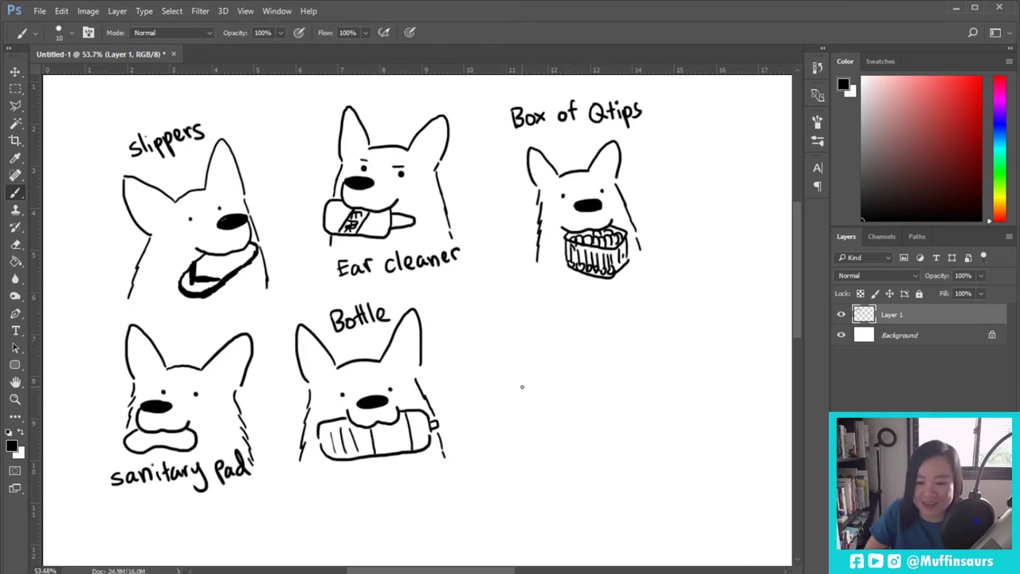
{"action": "mouse_move", "coordinate": [522, 386]}
{"action": "left_mouse_down"}
{"action": "mouse_move", "coordinate": [545, 392]}
{"action": "mouse_move", "coordinate": [526, 391]}
{"action": "mouse_move", "coordinate": [543, 390]}
{"action": "mouse_move", "coordinate": [534, 420]}
{"action": "mouse_move", "coordinate": [579, 408]}
{"action": "left_mouse_up"}
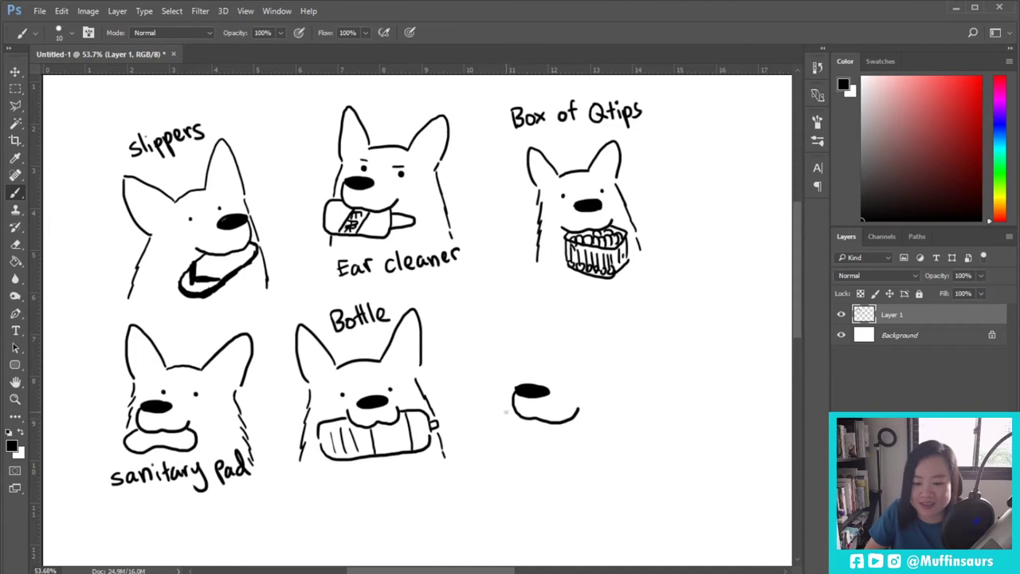
Draw the sixth dog's lower jaw and erase a stray scribble beside its chin with a 25-size eraser
{"action": "left_click_drag", "start_coordinate": [525, 448], "coordinate": [523, 381]}
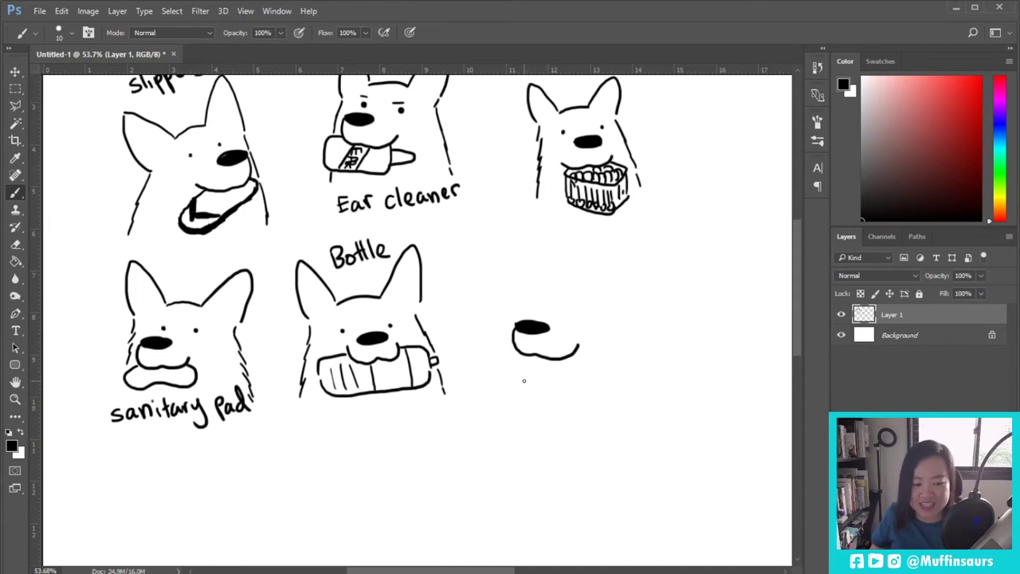
{"action": "scroll", "coordinate": [524, 380], "scroll_direction": "up", "scroll_amount": 1}
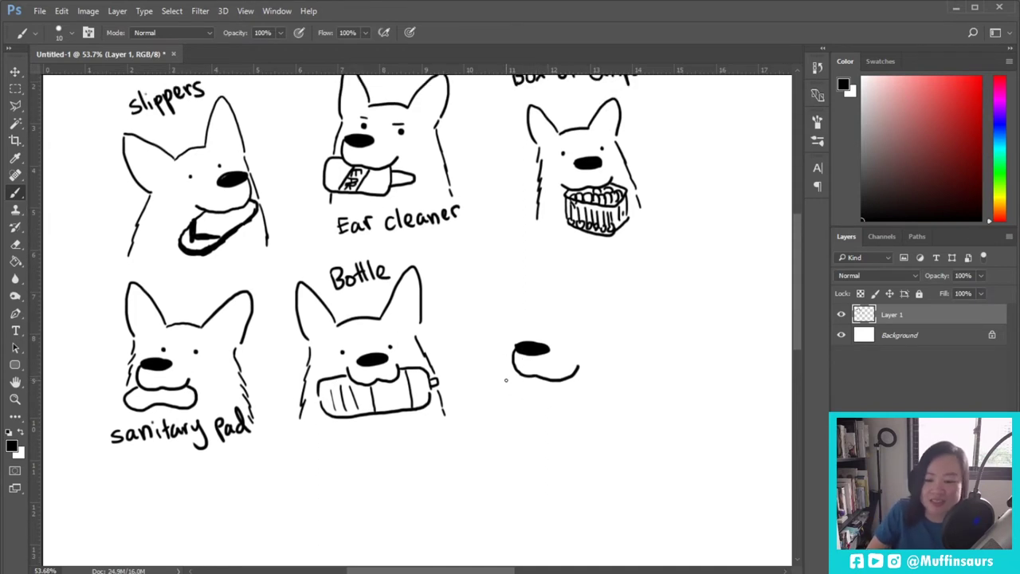
{"action": "mouse_move", "coordinate": [515, 369]}
{"action": "left_mouse_down"}
{"action": "mouse_move", "coordinate": [501, 376]}
{"action": "mouse_move", "coordinate": [503, 392]}
{"action": "mouse_move", "coordinate": [545, 405]}
{"action": "mouse_move", "coordinate": [573, 394]}
{"action": "left_mouse_up"}
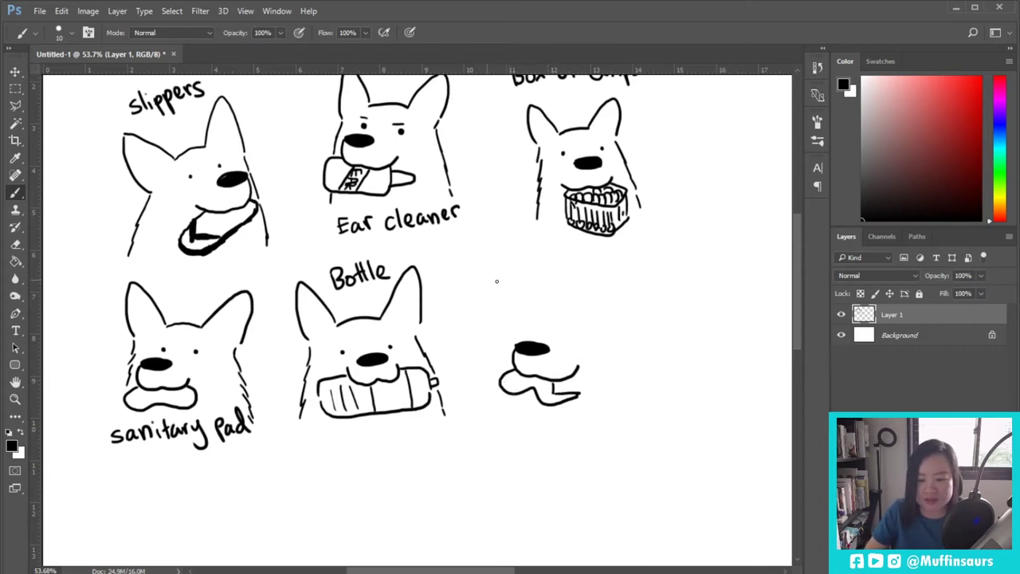
{"action": "left_click_drag", "start_coordinate": [496, 379], "coordinate": [505, 375]}
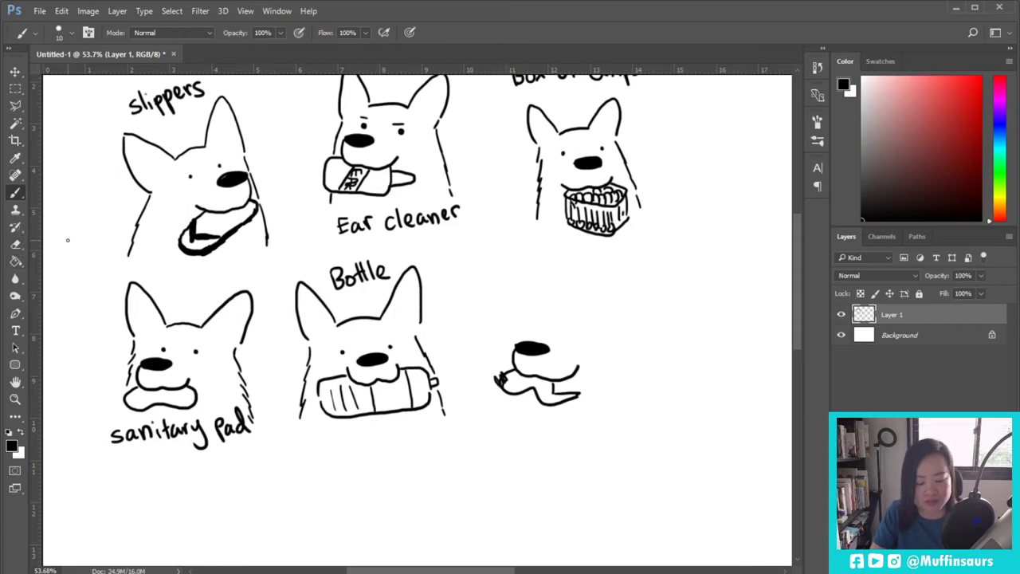
{"action": "key", "text": "e"}
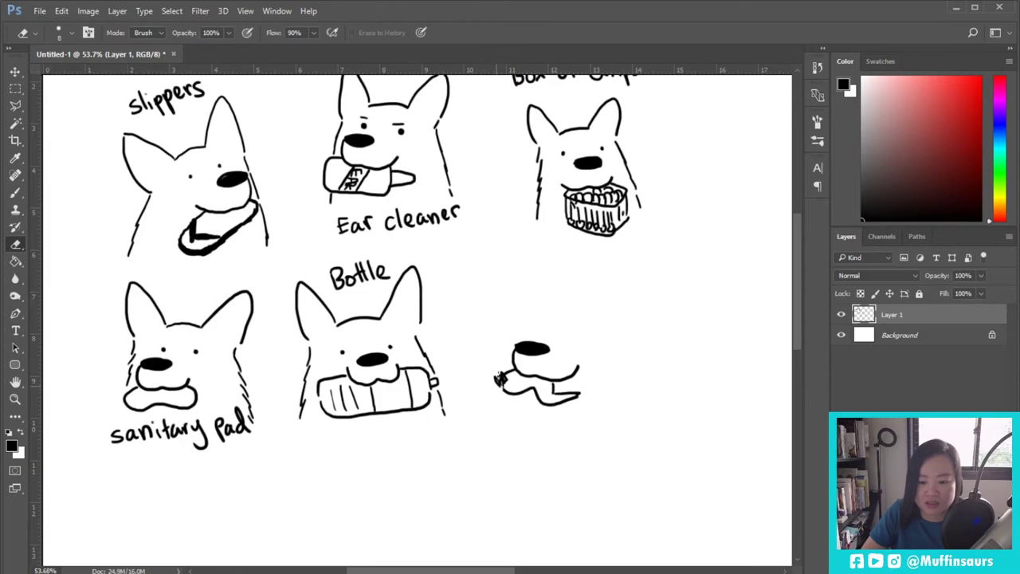
{"action": "mouse_move", "coordinate": [500, 379]}
{"action": "left_mouse_down"}
{"action": "mouse_move", "coordinate": [477, 373]}
{"action": "mouse_move", "coordinate": [510, 369]}
{"action": "mouse_move", "coordinate": [523, 384]}
{"action": "left_mouse_up"}
{"action": "key", "text": "bracketright"}
{"action": "key", "text": "bracketright"}
{"action": "key", "text": "bracketright"}
{"action": "key", "text": "bracketright"}
{"action": "key", "text": "bracketright"}
{"action": "key", "text": "b"}
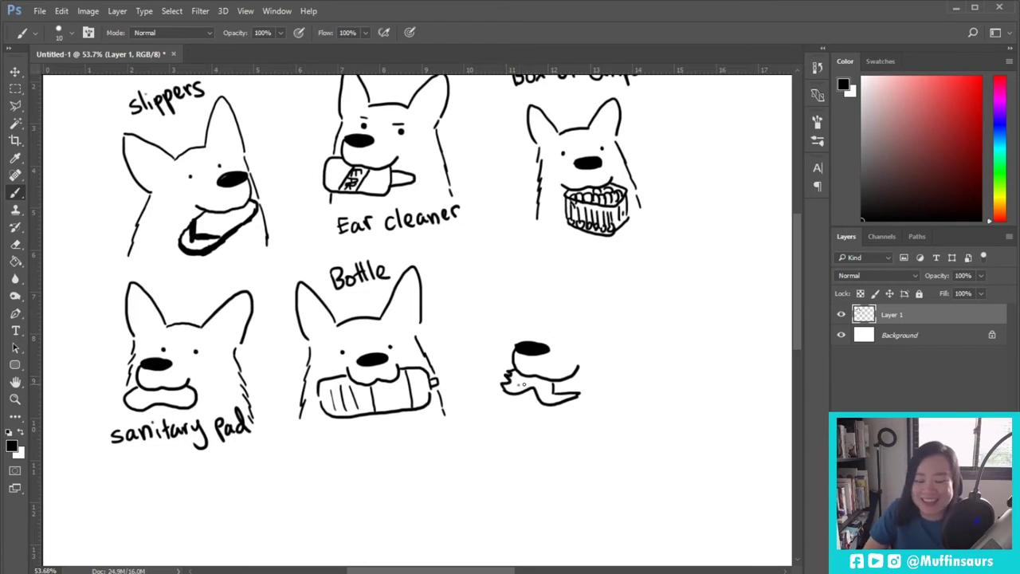
Add the chicken wing dog's eye, left ear and cheek lines, and letter 'chicken' above
{"action": "left_click", "coordinate": [578, 340]}
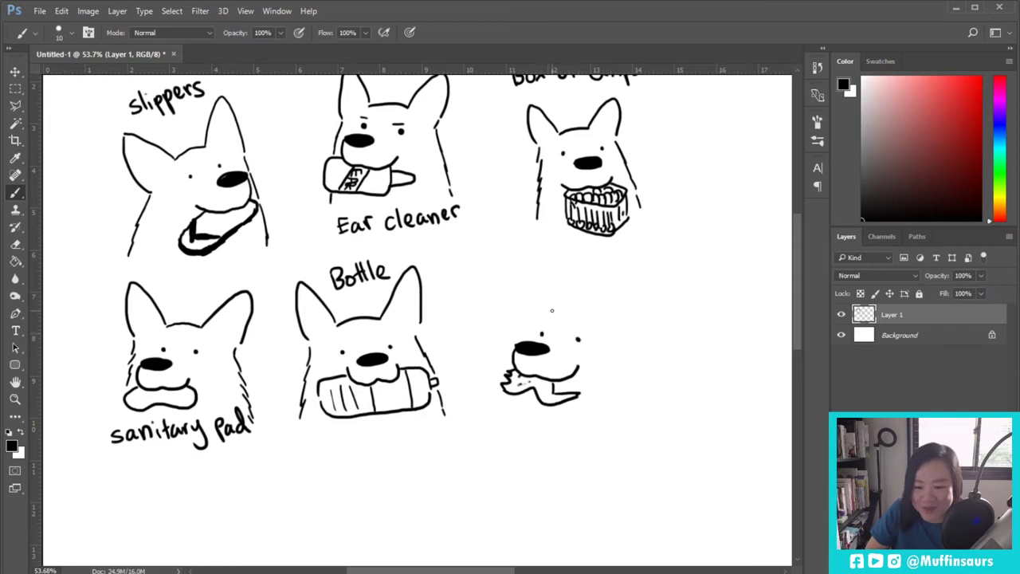
{"action": "mouse_move", "coordinate": [540, 311]}
{"action": "left_mouse_down"}
{"action": "mouse_move", "coordinate": [581, 322]}
{"action": "mouse_move", "coordinate": [571, 322]}
{"action": "mouse_move", "coordinate": [621, 283]}
{"action": "mouse_move", "coordinate": [622, 304]}
{"action": "mouse_move", "coordinate": [612, 333]}
{"action": "left_mouse_up"}
{"action": "key", "text": "ctrl+z"}
{"action": "mouse_move", "coordinate": [547, 303]}
{"action": "left_mouse_down"}
{"action": "mouse_move", "coordinate": [519, 278]}
{"action": "mouse_move", "coordinate": [503, 368]}
{"action": "left_mouse_up"}
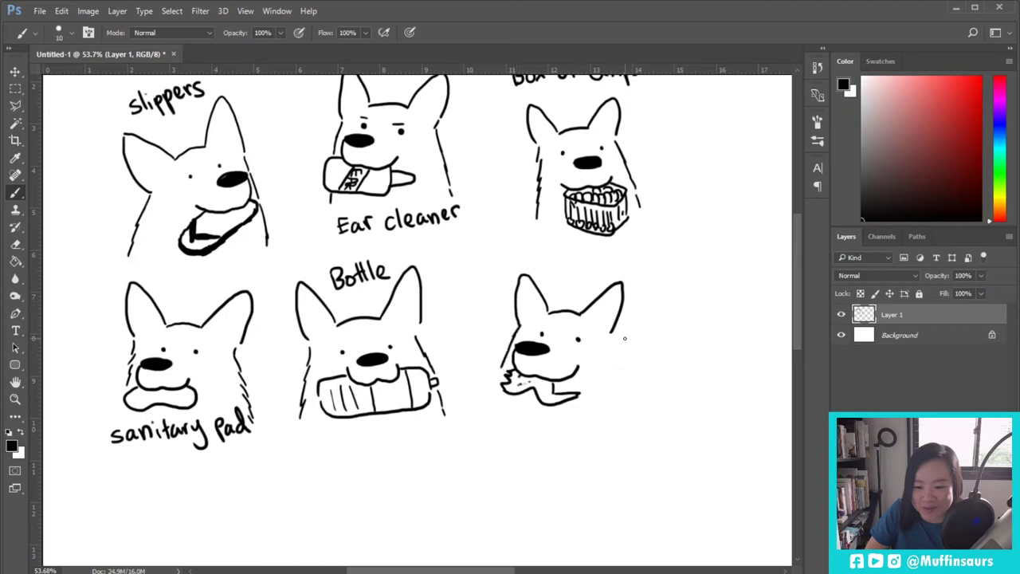
{"action": "left_click_drag", "start_coordinate": [608, 338], "coordinate": [624, 394]}
{"action": "left_click_drag", "start_coordinate": [501, 387], "coordinate": [502, 404]}
{"action": "left_click_drag", "start_coordinate": [616, 392], "coordinate": [626, 402]}
{"action": "mouse_move", "coordinate": [550, 267]}
{"action": "left_mouse_down"}
{"action": "mouse_move", "coordinate": [581, 257]}
{"action": "mouse_move", "coordinate": [623, 279]}
{"action": "mouse_move", "coordinate": [645, 256]}
{"action": "mouse_move", "coordinate": [655, 280]}
{"action": "left_mouse_up"}
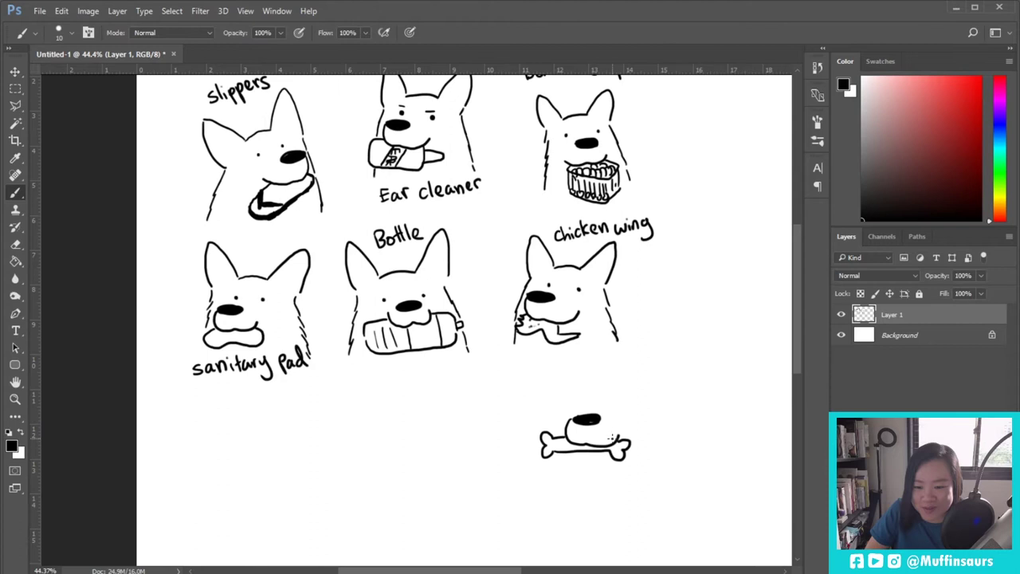
Draw the bone dog's eyes, head top and ears, and start another dog's mouth
{"action": "left_click", "coordinate": [590, 406]}
{"action": "left_click", "coordinate": [620, 408]}
{"action": "left_click_drag", "start_coordinate": [594, 385], "coordinate": [630, 384]}
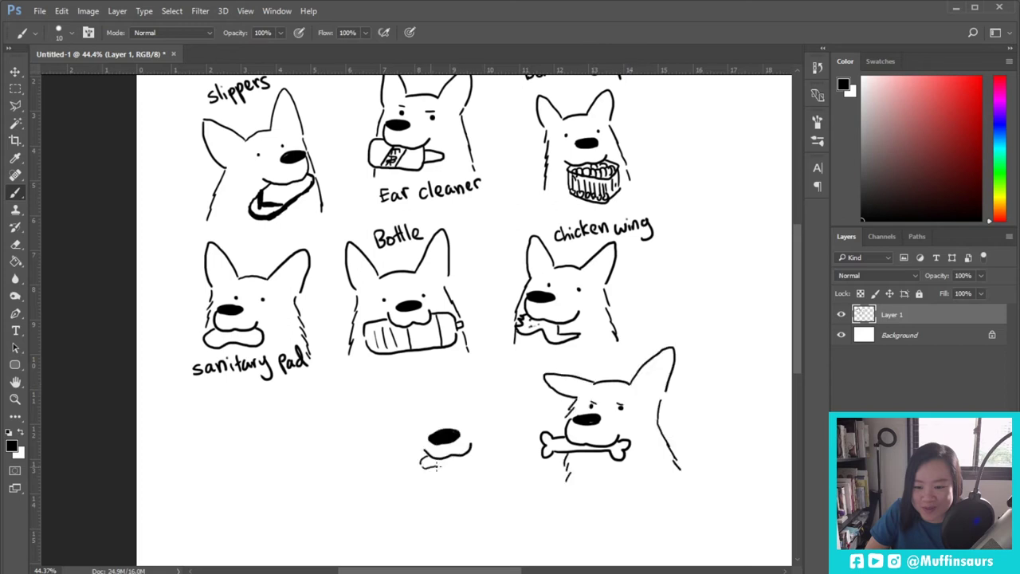
{"action": "mouse_move", "coordinate": [424, 465]}
{"action": "left_mouse_down"}
{"action": "mouse_move", "coordinate": [475, 464]}
{"action": "mouse_move", "coordinate": [480, 452]}
{"action": "mouse_move", "coordinate": [435, 463]}
{"action": "mouse_move", "coordinate": [467, 462]}
{"action": "left_mouse_up"}
{"action": "mouse_move", "coordinate": [471, 467]}
{"action": "left_mouse_down"}
{"action": "mouse_move", "coordinate": [444, 464]}
{"action": "mouse_move", "coordinate": [481, 457]}
{"action": "mouse_move", "coordinate": [442, 461]}
{"action": "left_mouse_up"}
Draw the lower dog's eyes, head, ear and cheek lines, and write 'Bones' under the bone dog
{"action": "left_click", "coordinate": [415, 426]}
{"action": "left_click", "coordinate": [457, 419]}
{"action": "mouse_move", "coordinate": [407, 403]}
{"action": "left_mouse_down"}
{"action": "mouse_move", "coordinate": [458, 402]}
{"action": "mouse_move", "coordinate": [438, 399]}
{"action": "mouse_move", "coordinate": [471, 364]}
{"action": "mouse_move", "coordinate": [478, 381]}
{"action": "mouse_move", "coordinate": [406, 400]}
{"action": "mouse_move", "coordinate": [370, 377]}
{"action": "mouse_move", "coordinate": [387, 430]}
{"action": "mouse_move", "coordinate": [380, 482]}
{"action": "left_mouse_up"}
{"action": "left_click_drag", "start_coordinate": [472, 416], "coordinate": [498, 481]}
{"action": "mouse_move", "coordinate": [604, 474]}
{"action": "left_mouse_down"}
{"action": "mouse_move", "coordinate": [604, 491]}
{"action": "mouse_move", "coordinate": [655, 488]}
{"action": "left_mouse_up"}
{"action": "left_click_drag", "start_coordinate": [666, 475], "coordinate": [660, 489]}
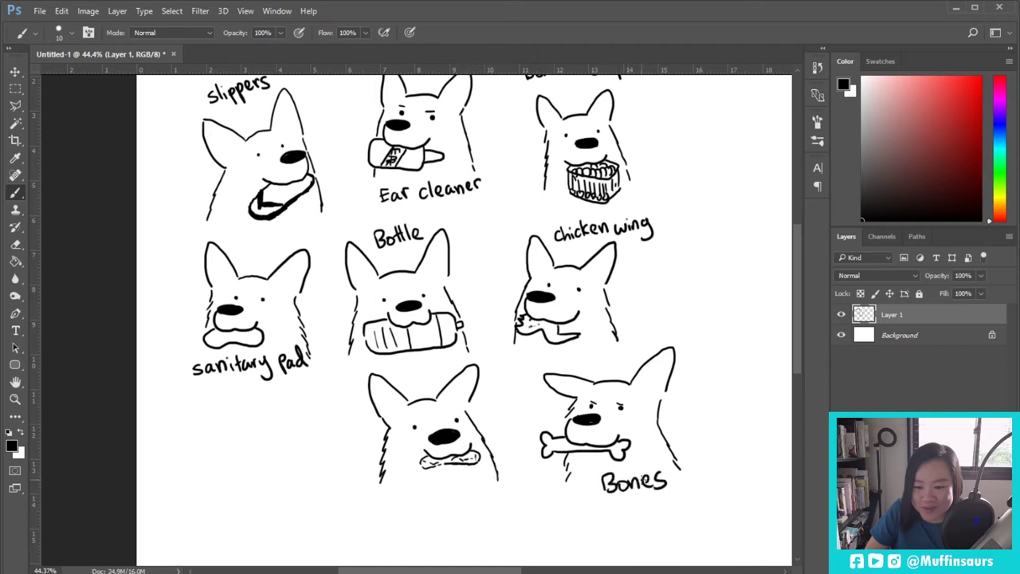
Replace a rejected label beside the new dog with the hand-lettered word 'poop'
{"action": "left_click_drag", "start_coordinate": [487, 406], "coordinate": [482, 422]}
{"action": "left_click_drag", "start_coordinate": [483, 415], "coordinate": [494, 422]}
{"action": "left_click", "coordinate": [494, 406]}
{"action": "mouse_move", "coordinate": [499, 399]}
{"action": "left_mouse_down"}
{"action": "mouse_move", "coordinate": [501, 420]}
{"action": "mouse_move", "coordinate": [510, 408]}
{"action": "left_mouse_up"}
{"action": "key", "text": "ctrl+alt+z"}
{"action": "key", "text": "ctrl+alt+z"}
{"action": "key", "text": "ctrl+alt+z"}
{"action": "key", "text": "ctrl+alt+z"}
{"action": "key", "text": "ctrl+alt+z"}
{"action": "key", "text": "ctrl+alt+z"}
{"action": "key", "text": "ctrl+alt+z"}
{"action": "left_click_drag", "start_coordinate": [478, 405], "coordinate": [481, 423]}
{"action": "mouse_move", "coordinate": [486, 406]}
{"action": "left_mouse_down"}
{"action": "mouse_move", "coordinate": [507, 424]}
{"action": "mouse_move", "coordinate": [508, 413]}
{"action": "left_mouse_up"}
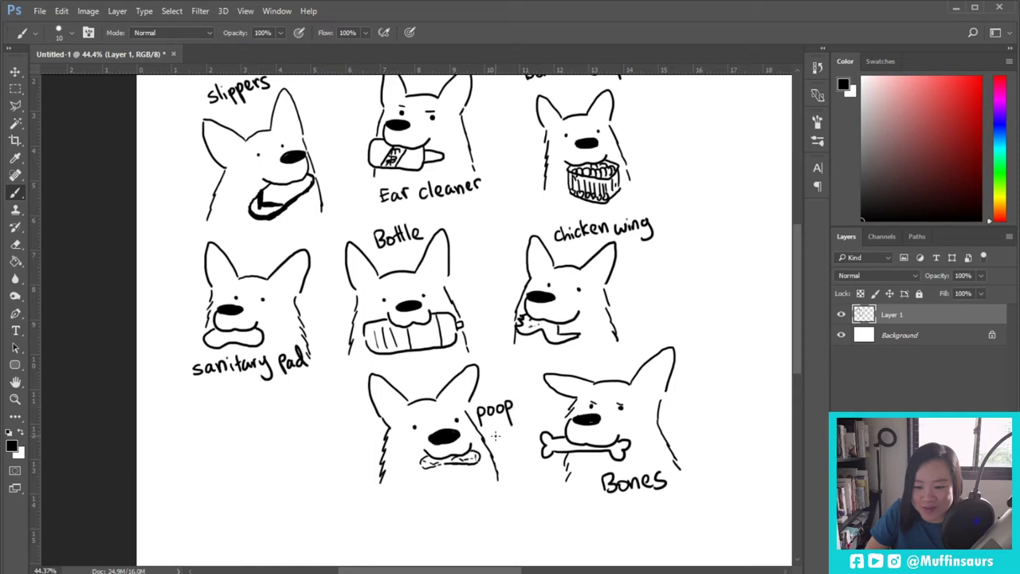
{"action": "left_click_drag", "start_coordinate": [460, 518], "coordinate": [482, 467]}
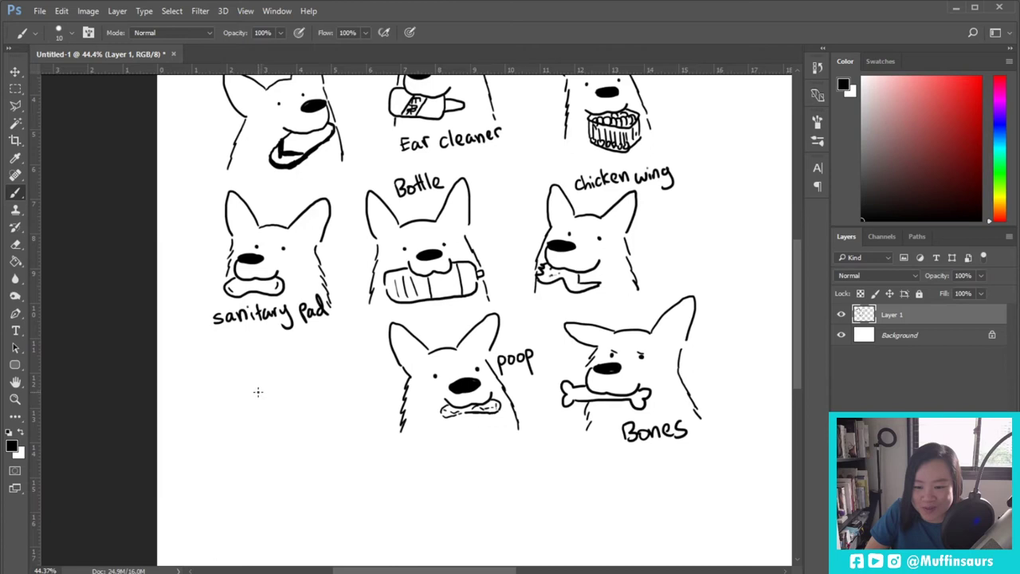
Draw a dog holding a hatched yarn ball with a trailing string, plus eyes, head, ear and cheek
{"action": "mouse_move", "coordinate": [252, 392]}
{"action": "left_mouse_down"}
{"action": "mouse_move", "coordinate": [271, 397]}
{"action": "mouse_move", "coordinate": [251, 394]}
{"action": "mouse_move", "coordinate": [243, 413]}
{"action": "mouse_move", "coordinate": [275, 416]}
{"action": "mouse_move", "coordinate": [288, 405]}
{"action": "left_mouse_up"}
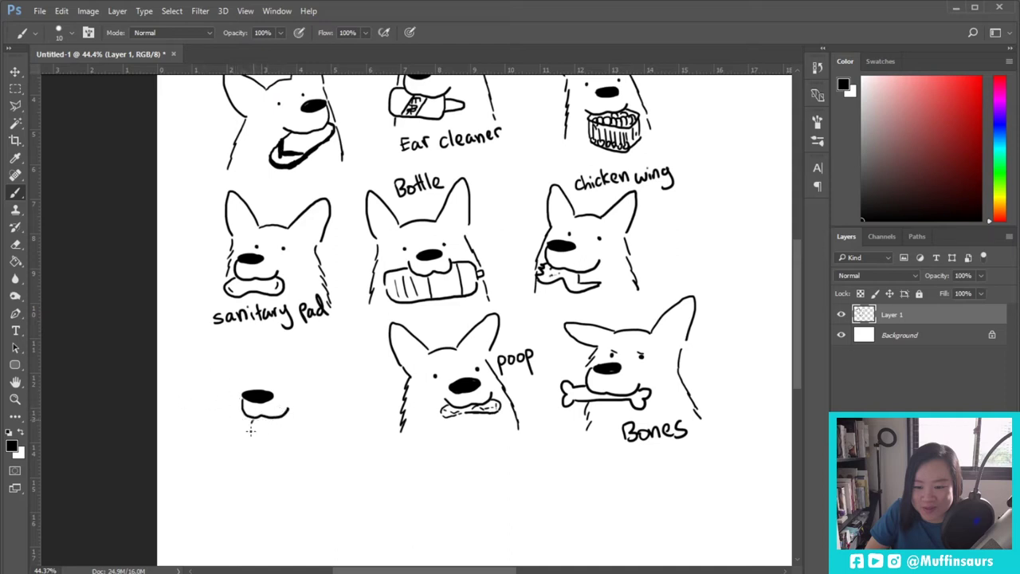
{"action": "mouse_move", "coordinate": [250, 430]}
{"action": "left_mouse_down"}
{"action": "mouse_move", "coordinate": [285, 425]}
{"action": "mouse_move", "coordinate": [252, 433]}
{"action": "mouse_move", "coordinate": [263, 441]}
{"action": "mouse_move", "coordinate": [252, 422]}
{"action": "mouse_move", "coordinate": [288, 425]}
{"action": "mouse_move", "coordinate": [300, 459]}
{"action": "left_mouse_up"}
{"action": "left_click_drag", "start_coordinate": [284, 425], "coordinate": [301, 459]}
{"action": "left_click", "coordinate": [292, 384]}
{"action": "left_click", "coordinate": [260, 379]}
{"action": "mouse_move", "coordinate": [265, 368]}
{"action": "left_mouse_down"}
{"action": "mouse_move", "coordinate": [300, 367]}
{"action": "mouse_move", "coordinate": [344, 338]}
{"action": "mouse_move", "coordinate": [327, 381]}
{"action": "mouse_move", "coordinate": [221, 343]}
{"action": "mouse_move", "coordinate": [239, 386]}
{"action": "mouse_move", "coordinate": [243, 379]}
{"action": "mouse_move", "coordinate": [230, 426]}
{"action": "left_mouse_up"}
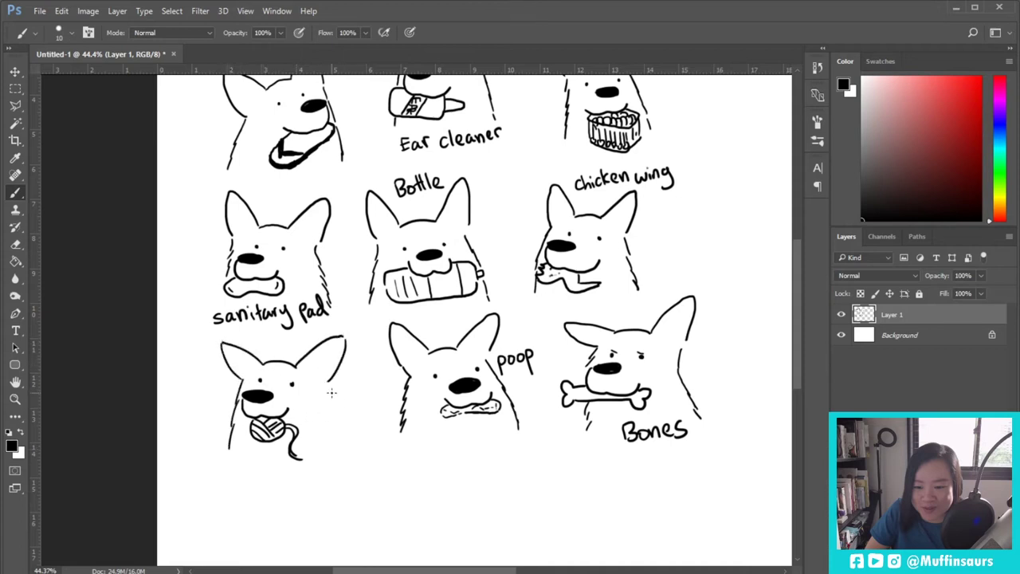
{"action": "left_click_drag", "start_coordinate": [328, 386], "coordinate": [344, 442]}
Hand-letter 'Cat toy' under the yarn dog
{"action": "mouse_move", "coordinate": [245, 461]}
{"action": "left_mouse_down"}
{"action": "mouse_move", "coordinate": [244, 473]}
{"action": "mouse_move", "coordinate": [256, 474]}
{"action": "left_mouse_up"}
{"action": "mouse_move", "coordinate": [263, 455]}
{"action": "left_mouse_down"}
{"action": "mouse_move", "coordinate": [266, 473]}
{"action": "mouse_move", "coordinate": [269, 461]}
{"action": "mouse_move", "coordinate": [284, 474]}
{"action": "left_mouse_up"}
{"action": "left_click_drag", "start_coordinate": [278, 462], "coordinate": [313, 471]}
Finish the 'Cat toys' label and draw a lollipop sticking from the new dog's mouth
{"action": "mouse_move", "coordinate": [322, 457]}
{"action": "left_mouse_down"}
{"action": "mouse_move", "coordinate": [313, 484]}
{"action": "mouse_move", "coordinate": [322, 471]}
{"action": "left_mouse_up"}
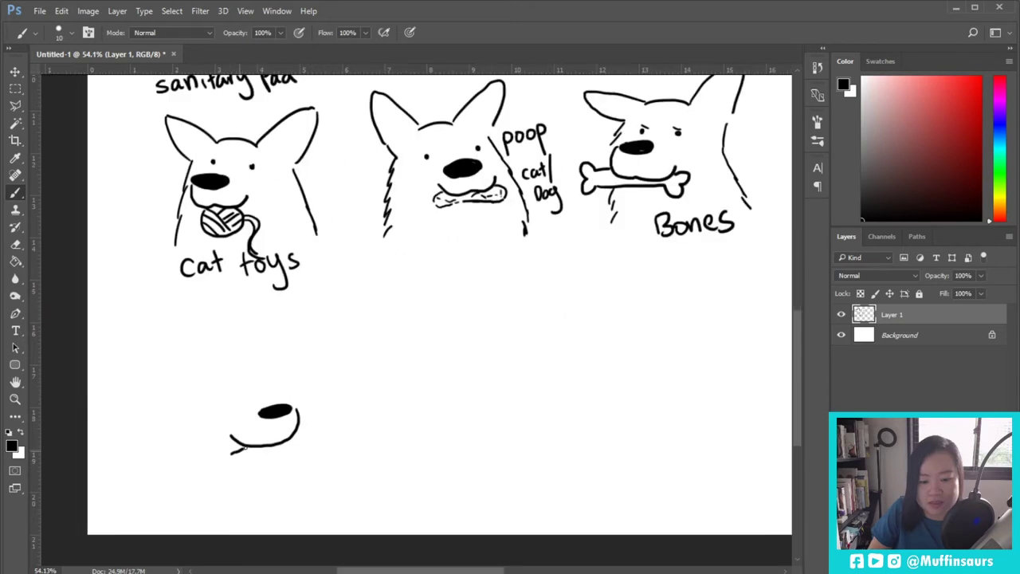
{"action": "mouse_move", "coordinate": [302, 434]}
{"action": "left_mouse_down"}
{"action": "mouse_move", "coordinate": [327, 437]}
{"action": "mouse_move", "coordinate": [334, 410]}
{"action": "mouse_move", "coordinate": [315, 430]}
{"action": "left_mouse_up"}
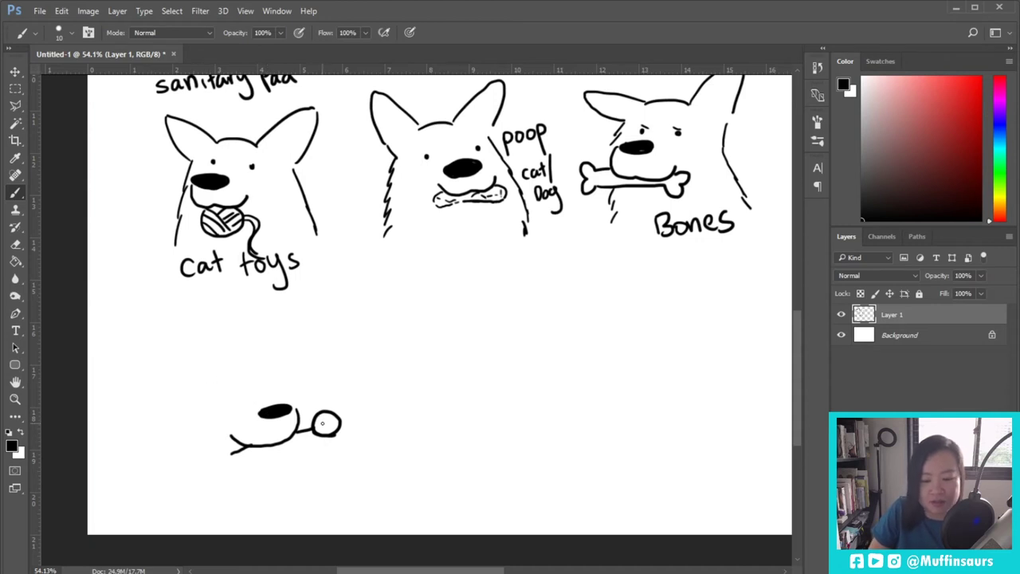
{"action": "left_click_drag", "start_coordinate": [233, 455], "coordinate": [331, 434]}
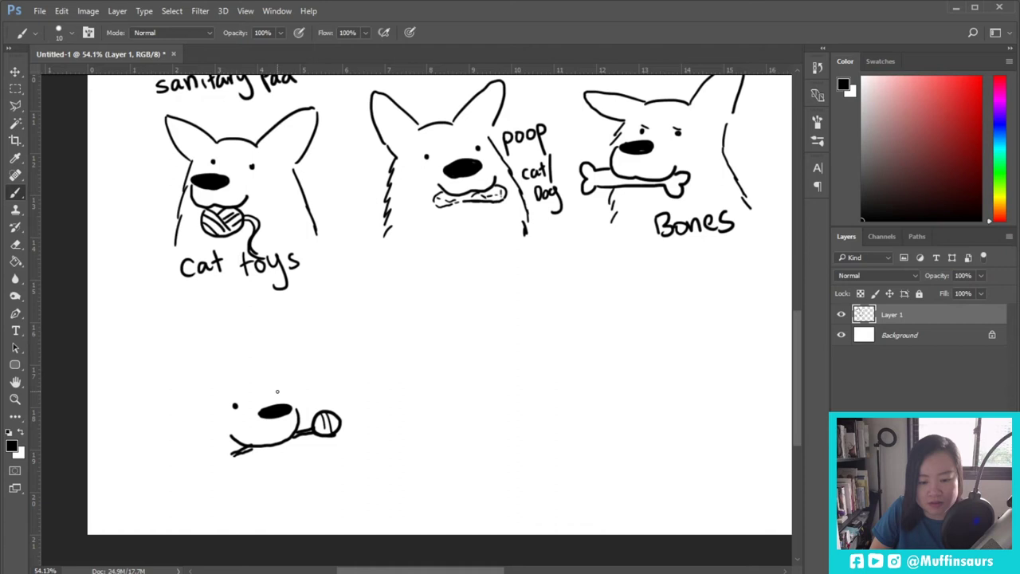
Draw the lollipop dog's forehead, ears, cheek and body lines, and letter 'lollipop' beneath
{"action": "mouse_move", "coordinate": [255, 369]}
{"action": "left_mouse_down"}
{"action": "mouse_move", "coordinate": [215, 380]}
{"action": "mouse_move", "coordinate": [164, 365]}
{"action": "mouse_move", "coordinate": [160, 391]}
{"action": "left_mouse_up"}
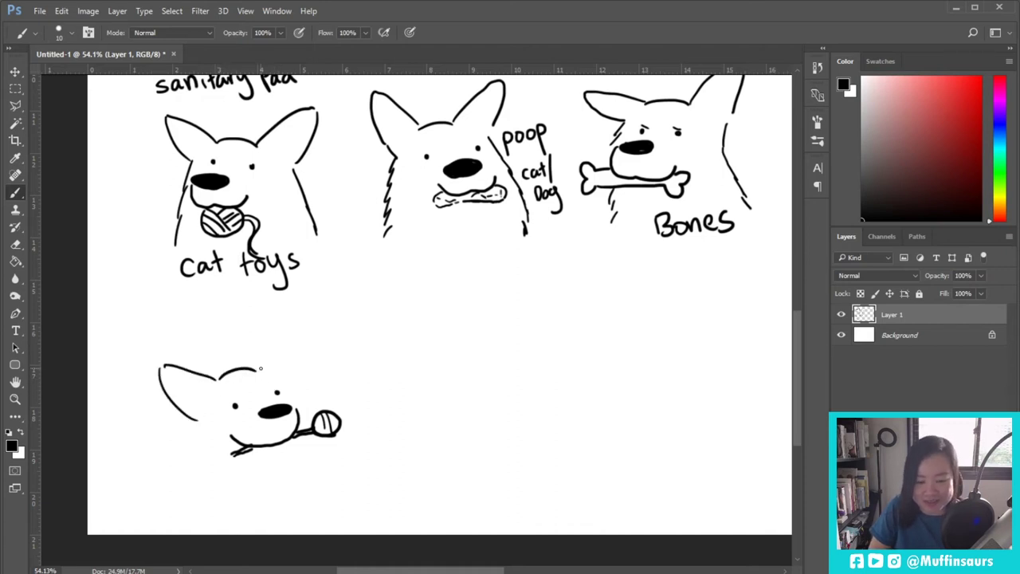
{"action": "mouse_move", "coordinate": [255, 370]}
{"action": "left_mouse_down"}
{"action": "mouse_move", "coordinate": [266, 321]}
{"action": "mouse_move", "coordinate": [309, 424]}
{"action": "left_mouse_up"}
{"action": "left_click_drag", "start_coordinate": [193, 418], "coordinate": [177, 486]}
{"action": "left_click_drag", "start_coordinate": [314, 447], "coordinate": [319, 481]}
{"action": "mouse_move", "coordinate": [211, 487]}
{"action": "left_mouse_down"}
{"action": "mouse_move", "coordinate": [210, 506]}
{"action": "mouse_move", "coordinate": [223, 496]}
{"action": "mouse_move", "coordinate": [241, 507]}
{"action": "left_mouse_up"}
{"action": "mouse_move", "coordinate": [249, 492]}
{"action": "left_mouse_down"}
{"action": "mouse_move", "coordinate": [260, 516]}
{"action": "mouse_move", "coordinate": [261, 500]}
{"action": "left_mouse_up"}
{"action": "mouse_move", "coordinate": [273, 488]}
{"action": "left_mouse_down"}
{"action": "mouse_move", "coordinate": [282, 513]}
{"action": "mouse_move", "coordinate": [283, 499]}
{"action": "left_mouse_up"}
{"action": "mouse_move", "coordinate": [465, 444]}
{"action": "left_mouse_down"}
{"action": "mouse_move", "coordinate": [387, 446]}
{"action": "mouse_move", "coordinate": [377, 404]}
{"action": "mouse_move", "coordinate": [364, 421]}
{"action": "left_mouse_up"}
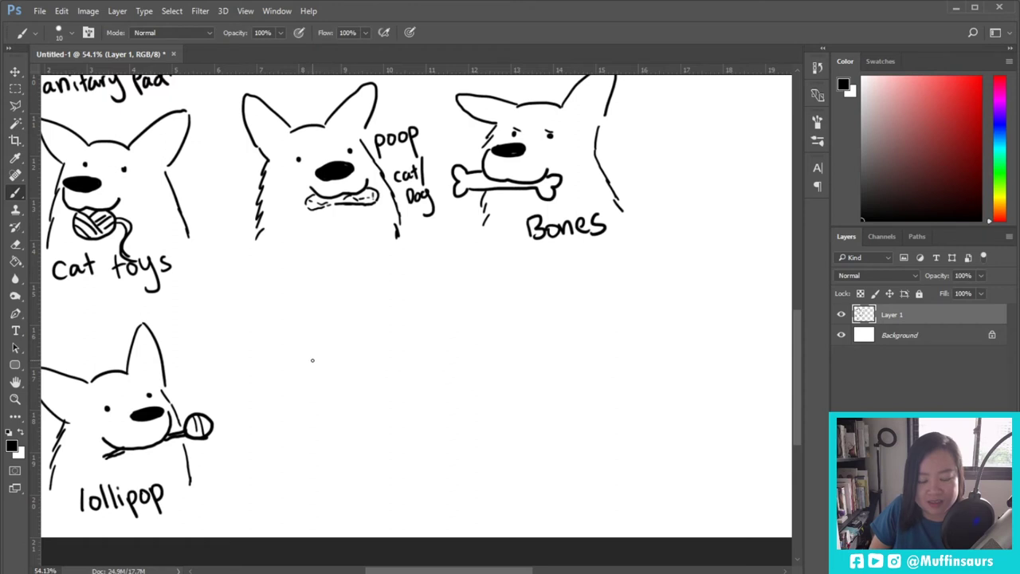
Draw a dog with hatched tissue in its mouth, adding eyes, head, ear, body sides and a hanging strip
{"action": "mouse_move", "coordinate": [301, 359]}
{"action": "left_mouse_down"}
{"action": "mouse_move", "coordinate": [317, 356]}
{"action": "mouse_move", "coordinate": [295, 357]}
{"action": "mouse_move", "coordinate": [311, 355]}
{"action": "mouse_move", "coordinate": [283, 375]}
{"action": "mouse_move", "coordinate": [343, 378]}
{"action": "left_mouse_up"}
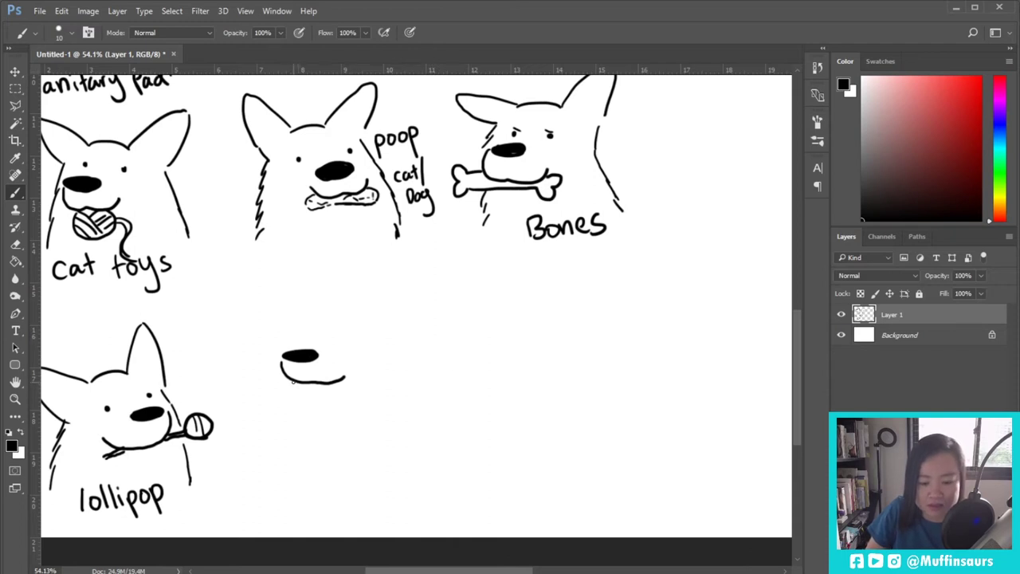
{"action": "mouse_move", "coordinate": [290, 381]}
{"action": "left_mouse_down"}
{"action": "mouse_move", "coordinate": [275, 414]}
{"action": "mouse_move", "coordinate": [315, 429]}
{"action": "mouse_move", "coordinate": [307, 390]}
{"action": "mouse_move", "coordinate": [318, 393]}
{"action": "mouse_move", "coordinate": [292, 404]}
{"action": "mouse_move", "coordinate": [304, 397]}
{"action": "mouse_move", "coordinate": [301, 423]}
{"action": "left_mouse_up"}
{"action": "mouse_move", "coordinate": [315, 397]}
{"action": "left_mouse_down"}
{"action": "mouse_move", "coordinate": [344, 409]}
{"action": "mouse_move", "coordinate": [344, 396]}
{"action": "mouse_move", "coordinate": [323, 415]}
{"action": "mouse_move", "coordinate": [343, 414]}
{"action": "mouse_move", "coordinate": [348, 381]}
{"action": "left_mouse_up"}
{"action": "left_click", "coordinate": [348, 343]}
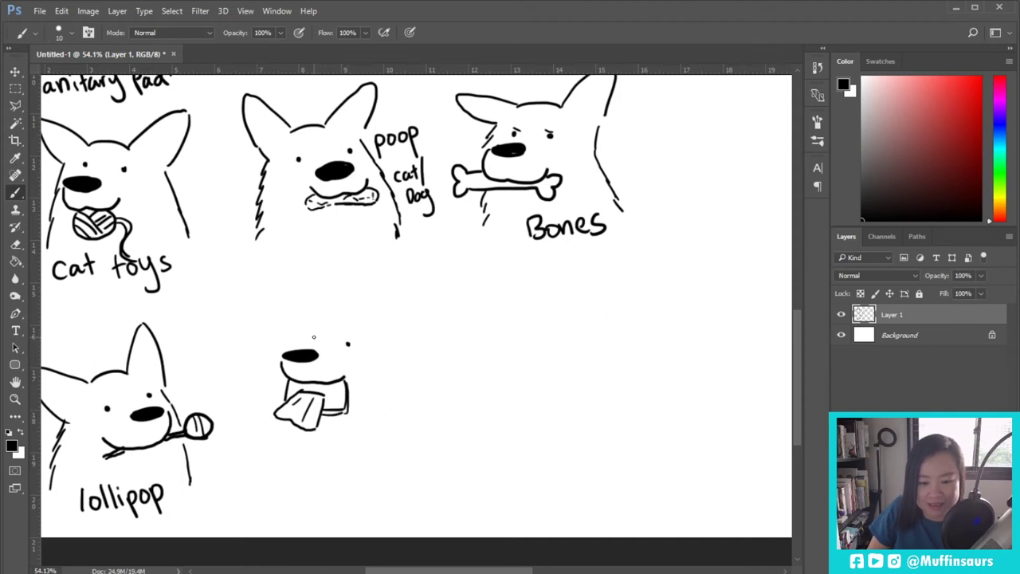
{"action": "left_click", "coordinate": [314, 338]}
{"action": "mouse_move", "coordinate": [317, 315]}
{"action": "left_mouse_down"}
{"action": "mouse_move", "coordinate": [351, 314]}
{"action": "mouse_move", "coordinate": [392, 284]}
{"action": "mouse_move", "coordinate": [391, 331]}
{"action": "mouse_move", "coordinate": [278, 284]}
{"action": "mouse_move", "coordinate": [288, 333]}
{"action": "mouse_move", "coordinate": [264, 427]}
{"action": "left_mouse_up"}
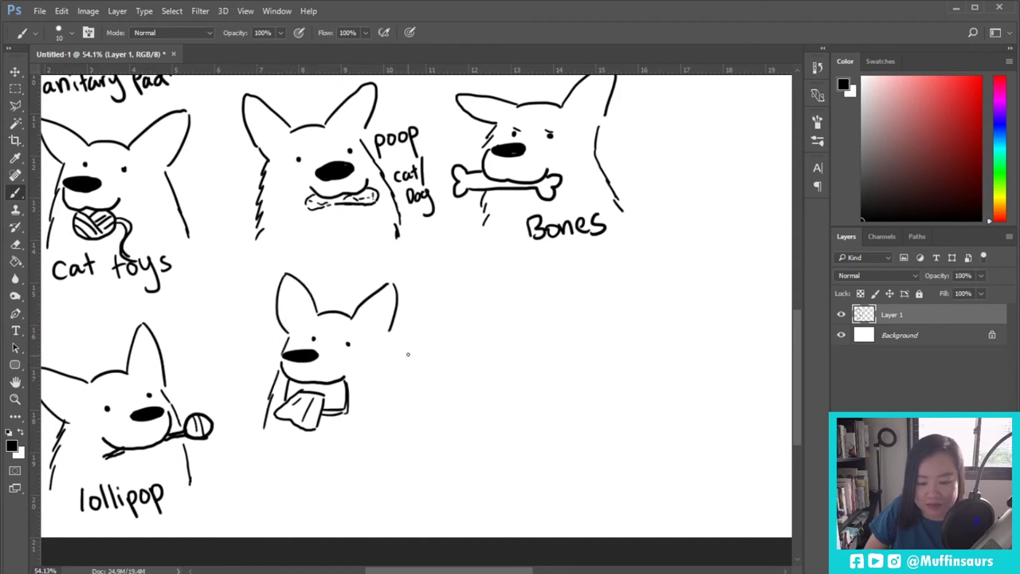
{"action": "mouse_move", "coordinate": [382, 339]}
{"action": "left_mouse_down"}
{"action": "mouse_move", "coordinate": [382, 369]}
{"action": "mouse_move", "coordinate": [401, 423]}
{"action": "left_mouse_up"}
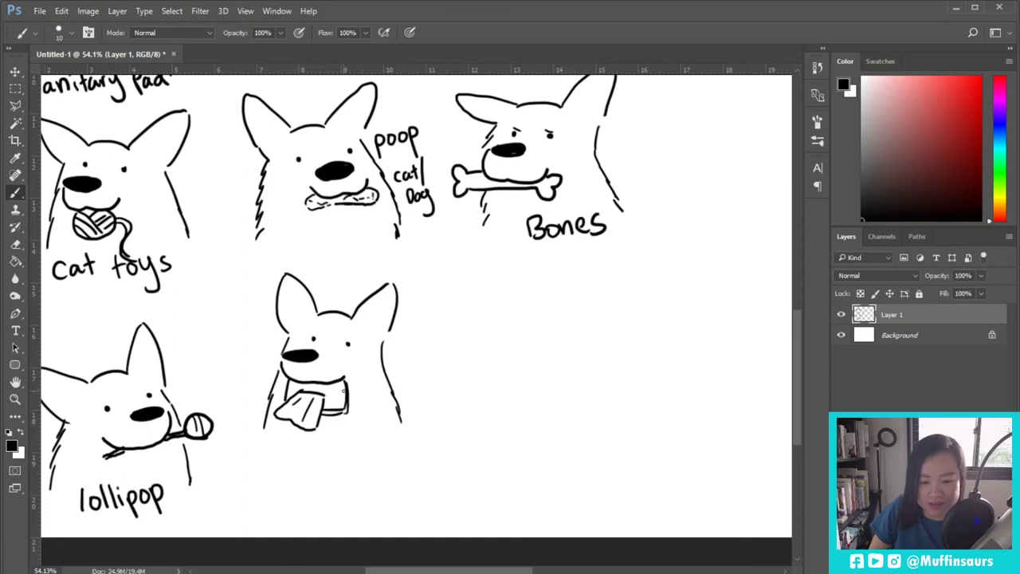
{"action": "mouse_move", "coordinate": [324, 414]}
{"action": "left_mouse_down"}
{"action": "mouse_move", "coordinate": [348, 445]}
{"action": "mouse_move", "coordinate": [348, 408]}
{"action": "left_mouse_up"}
{"action": "left_click", "coordinate": [349, 457]}
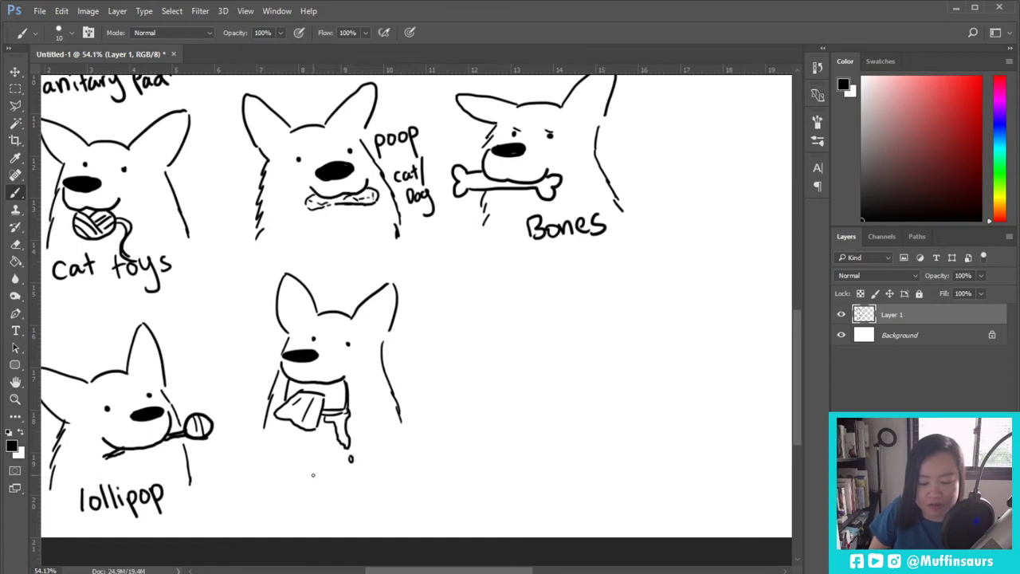
Hand-letter 'Tissue paper' under the dog and start the next dog's nose
{"action": "mouse_move", "coordinate": [284, 473]}
{"action": "left_mouse_down"}
{"action": "mouse_move", "coordinate": [299, 470]}
{"action": "mouse_move", "coordinate": [293, 492]}
{"action": "left_mouse_up"}
{"action": "mouse_move", "coordinate": [303, 476]}
{"action": "left_mouse_down"}
{"action": "mouse_move", "coordinate": [303, 491]}
{"action": "mouse_move", "coordinate": [323, 492]}
{"action": "left_mouse_up"}
{"action": "mouse_move", "coordinate": [335, 479]}
{"action": "left_mouse_down"}
{"action": "mouse_move", "coordinate": [341, 490]}
{"action": "mouse_move", "coordinate": [345, 478]}
{"action": "left_mouse_up"}
{"action": "mouse_move", "coordinate": [348, 485]}
{"action": "left_mouse_down"}
{"action": "mouse_move", "coordinate": [357, 476]}
{"action": "mouse_move", "coordinate": [372, 494]}
{"action": "mouse_move", "coordinate": [374, 483]}
{"action": "left_mouse_up"}
{"action": "mouse_move", "coordinate": [389, 473]}
{"action": "left_mouse_down"}
{"action": "mouse_move", "coordinate": [395, 494]}
{"action": "mouse_move", "coordinate": [401, 481]}
{"action": "left_mouse_up"}
{"action": "left_click_drag", "start_coordinate": [407, 475], "coordinate": [426, 466]}
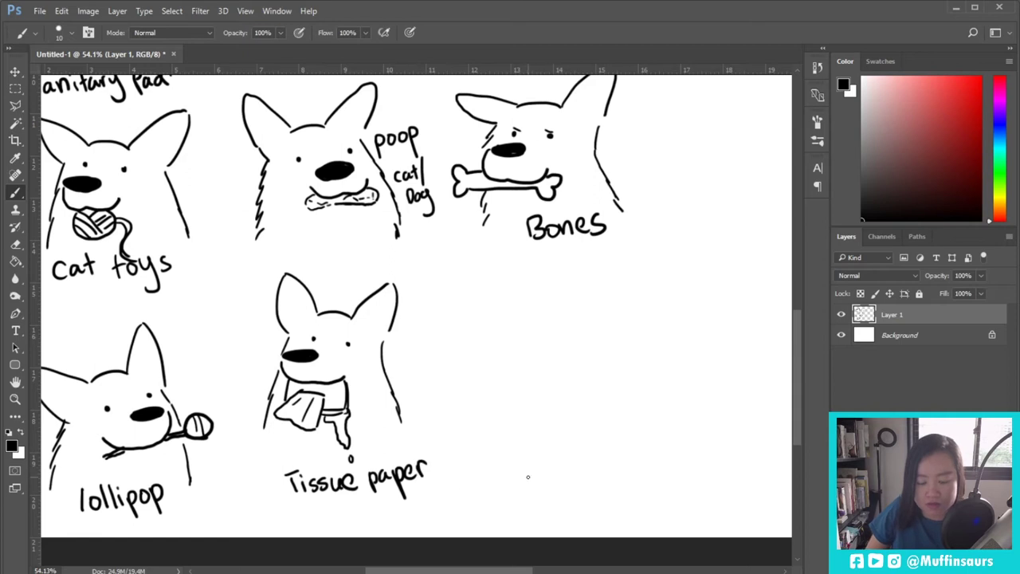
{"action": "left_click_drag", "start_coordinate": [579, 430], "coordinate": [489, 428]}
{"action": "mouse_move", "coordinate": [493, 368]}
{"action": "left_mouse_down"}
{"action": "mouse_move", "coordinate": [478, 373]}
{"action": "mouse_move", "coordinate": [510, 372]}
{"action": "mouse_move", "coordinate": [497, 399]}
{"action": "mouse_move", "coordinate": [469, 397]}
{"action": "left_mouse_up"}
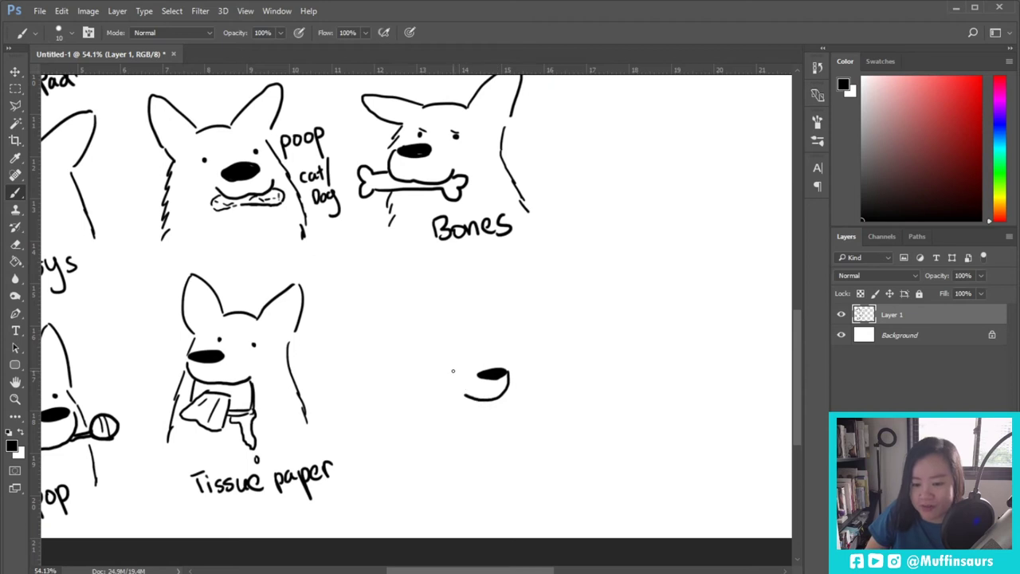
Draw the dog's eyes, head outline and right cheek, with a small raisin box under the nose
{"action": "left_click", "coordinate": [451, 368]}
{"action": "left_click", "coordinate": [484, 361]}
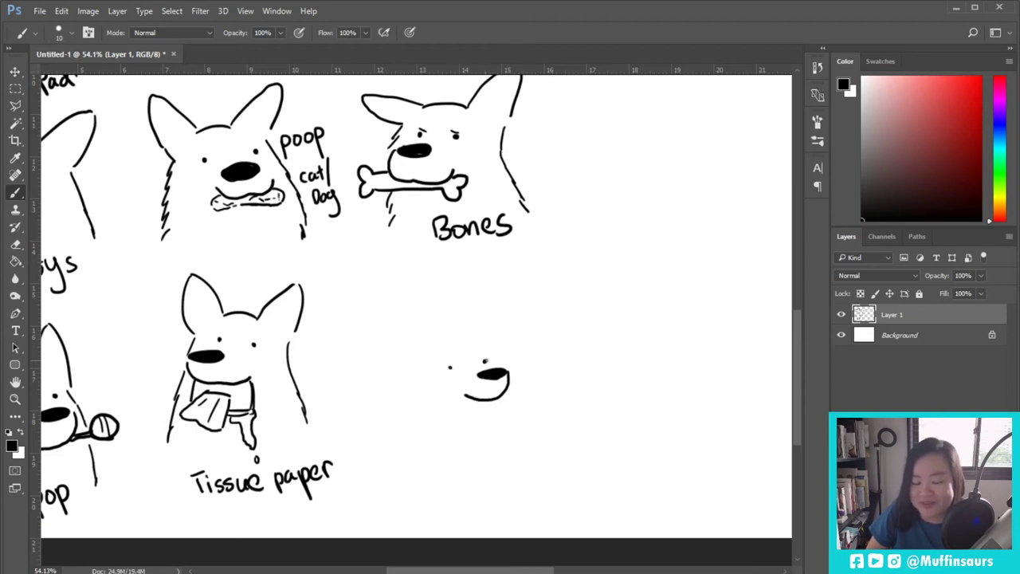
{"action": "mouse_move", "coordinate": [437, 344]}
{"action": "left_mouse_down"}
{"action": "mouse_move", "coordinate": [485, 331]}
{"action": "mouse_move", "coordinate": [472, 336]}
{"action": "mouse_move", "coordinate": [505, 274]}
{"action": "mouse_move", "coordinate": [515, 309]}
{"action": "mouse_move", "coordinate": [482, 307]}
{"action": "mouse_move", "coordinate": [498, 291]}
{"action": "mouse_move", "coordinate": [497, 336]}
{"action": "mouse_move", "coordinate": [399, 315]}
{"action": "mouse_move", "coordinate": [418, 377]}
{"action": "mouse_move", "coordinate": [403, 460]}
{"action": "left_mouse_up"}
{"action": "key", "text": "ctrl+z"}
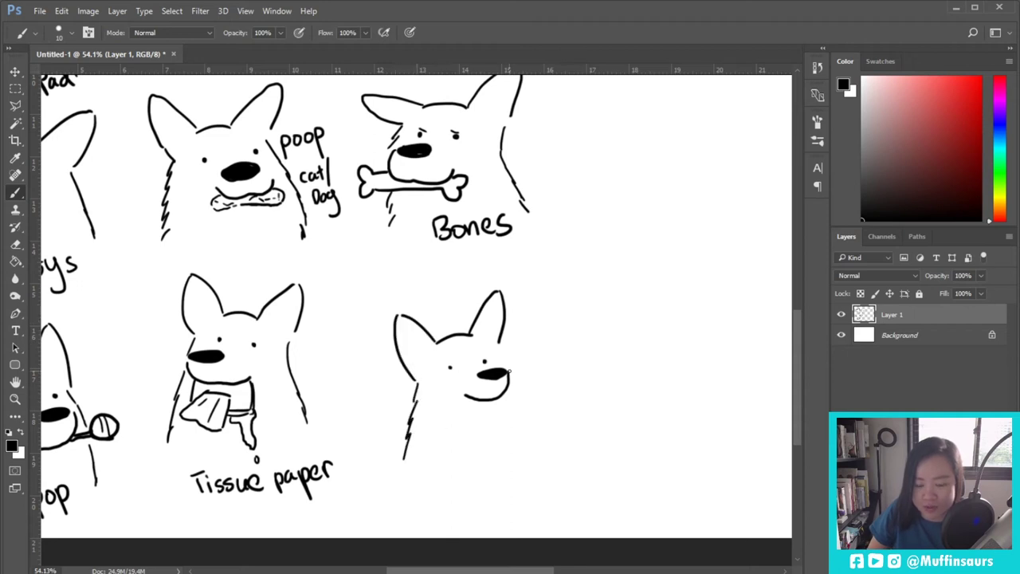
{"action": "left_click_drag", "start_coordinate": [500, 345], "coordinate": [541, 445]}
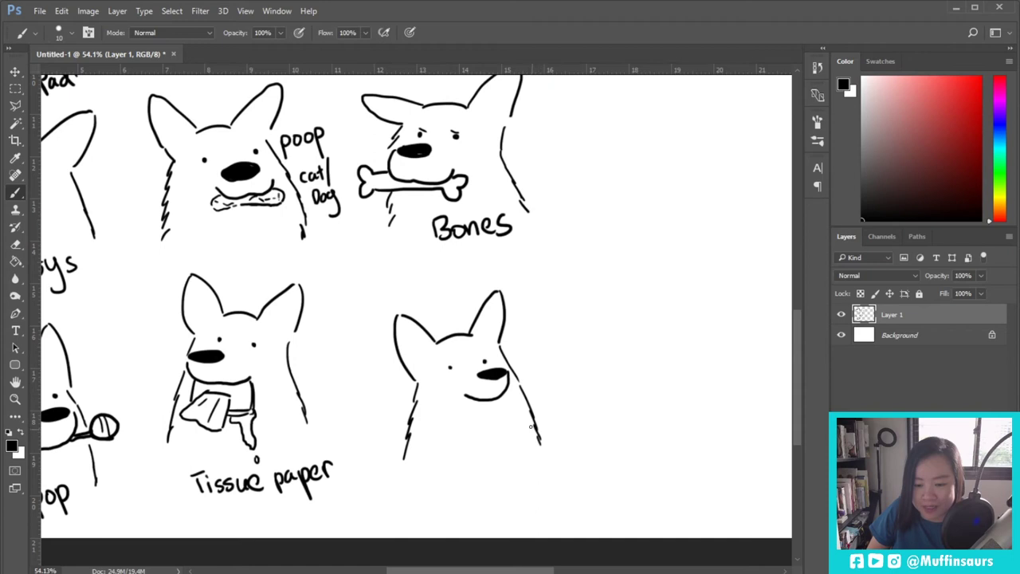
{"action": "mouse_move", "coordinate": [467, 397]}
{"action": "left_mouse_down"}
{"action": "mouse_move", "coordinate": [465, 420]}
{"action": "mouse_move", "coordinate": [494, 421]}
{"action": "mouse_move", "coordinate": [500, 398]}
{"action": "mouse_move", "coordinate": [494, 425]}
{"action": "mouse_move", "coordinate": [505, 408]}
{"action": "mouse_move", "coordinate": [471, 410]}
{"action": "mouse_move", "coordinate": [495, 407]}
{"action": "mouse_move", "coordinate": [483, 418]}
{"action": "mouse_move", "coordinate": [495, 416]}
{"action": "left_mouse_up"}
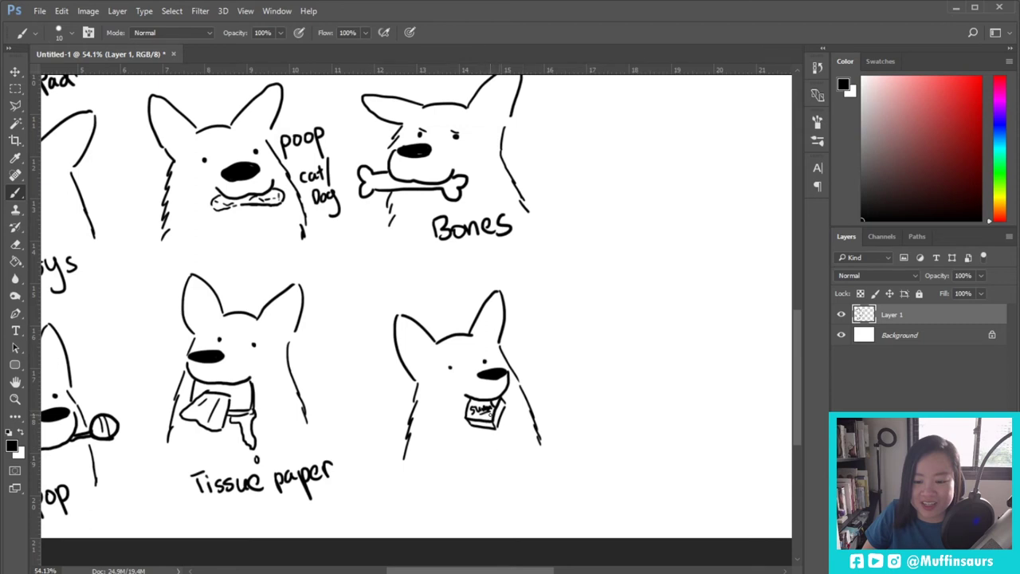
Hand-letter 'Raisin' under the dog
{"action": "left_click_drag", "start_coordinate": [438, 465], "coordinate": [450, 482]}
{"action": "left_click_drag", "start_coordinate": [462, 472], "coordinate": [464, 480]}
{"action": "left_click_drag", "start_coordinate": [467, 472], "coordinate": [467, 480]}
{"action": "left_click_drag", "start_coordinate": [479, 472], "coordinate": [473, 480]}
{"action": "left_click_drag", "start_coordinate": [484, 472], "coordinate": [484, 480]}
{"action": "left_click_drag", "start_coordinate": [491, 472], "coordinate": [502, 480]}
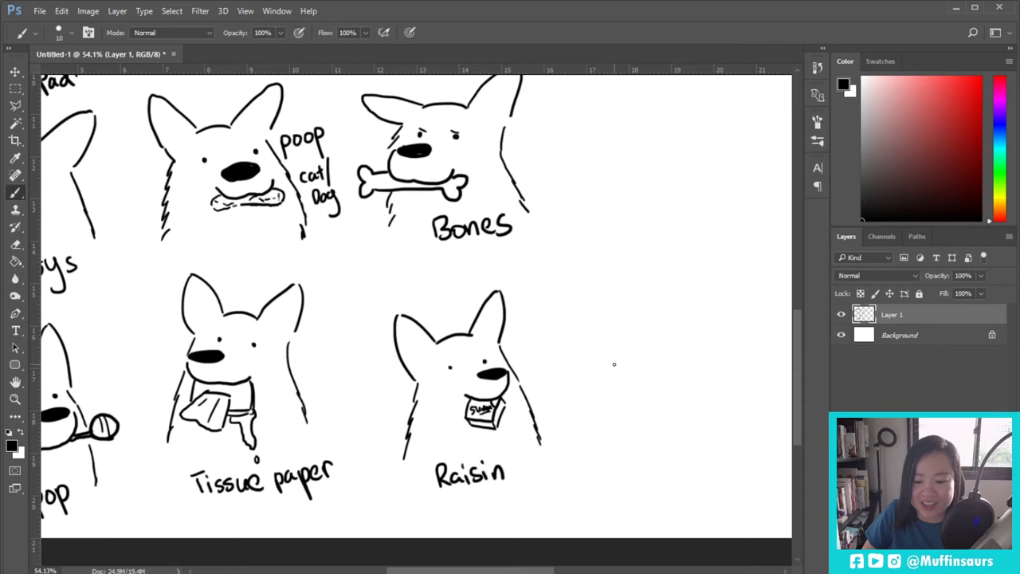
Sketch the new dog's nose and chin, the block with crumb marks, and a round eye
{"action": "mouse_move", "coordinate": [620, 371]}
{"action": "left_mouse_down"}
{"action": "mouse_move", "coordinate": [634, 371]}
{"action": "mouse_move", "coordinate": [642, 399]}
{"action": "mouse_move", "coordinate": [666, 386]}
{"action": "mouse_move", "coordinate": [683, 394]}
{"action": "mouse_move", "coordinate": [620, 425]}
{"action": "mouse_move", "coordinate": [673, 420]}
{"action": "mouse_move", "coordinate": [637, 422]}
{"action": "mouse_move", "coordinate": [659, 424]}
{"action": "mouse_move", "coordinate": [657, 443]}
{"action": "mouse_move", "coordinate": [622, 435]}
{"action": "mouse_move", "coordinate": [655, 446]}
{"action": "mouse_move", "coordinate": [662, 428]}
{"action": "mouse_move", "coordinate": [624, 436]}
{"action": "left_mouse_up"}
{"action": "left_click", "coordinate": [652, 452]}
{"action": "left_click", "coordinate": [660, 451]}
{"action": "left_click", "coordinate": [609, 463]}
{"action": "mouse_move", "coordinate": [604, 438]}
{"action": "left_mouse_down"}
{"action": "mouse_move", "coordinate": [634, 427]}
{"action": "mouse_move", "coordinate": [620, 424]}
{"action": "left_mouse_up"}
{"action": "mouse_move", "coordinate": [679, 352]}
{"action": "left_mouse_down"}
{"action": "mouse_move", "coordinate": [683, 369]}
{"action": "mouse_move", "coordinate": [676, 349]}
{"action": "mouse_move", "coordinate": [642, 360]}
{"action": "mouse_move", "coordinate": [652, 341]}
{"action": "mouse_move", "coordinate": [645, 349]}
{"action": "mouse_move", "coordinate": [690, 356]}
{"action": "left_mouse_up"}
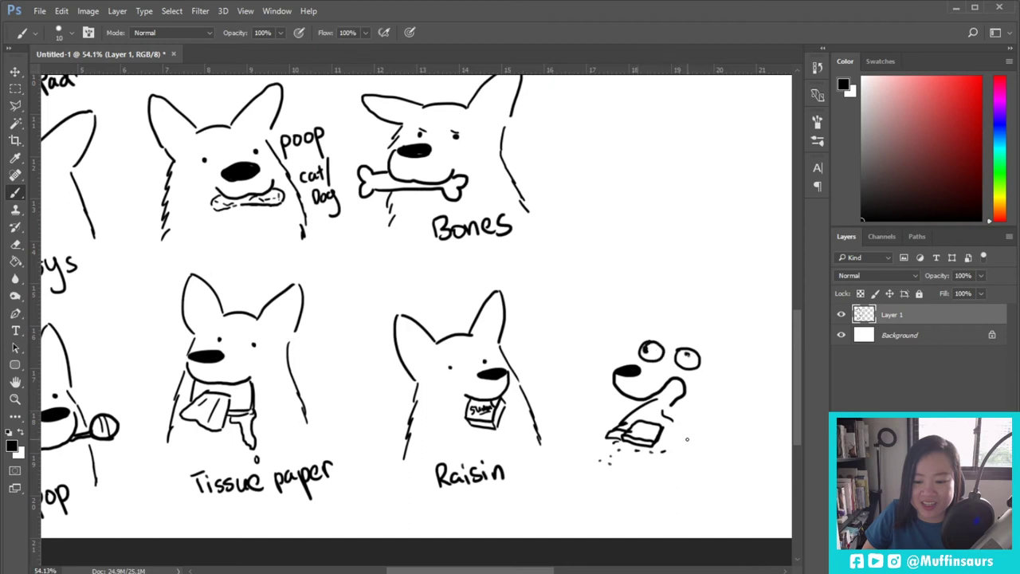
{"action": "scroll", "coordinate": [687, 438], "scroll_direction": "right", "scroll_amount": 5}
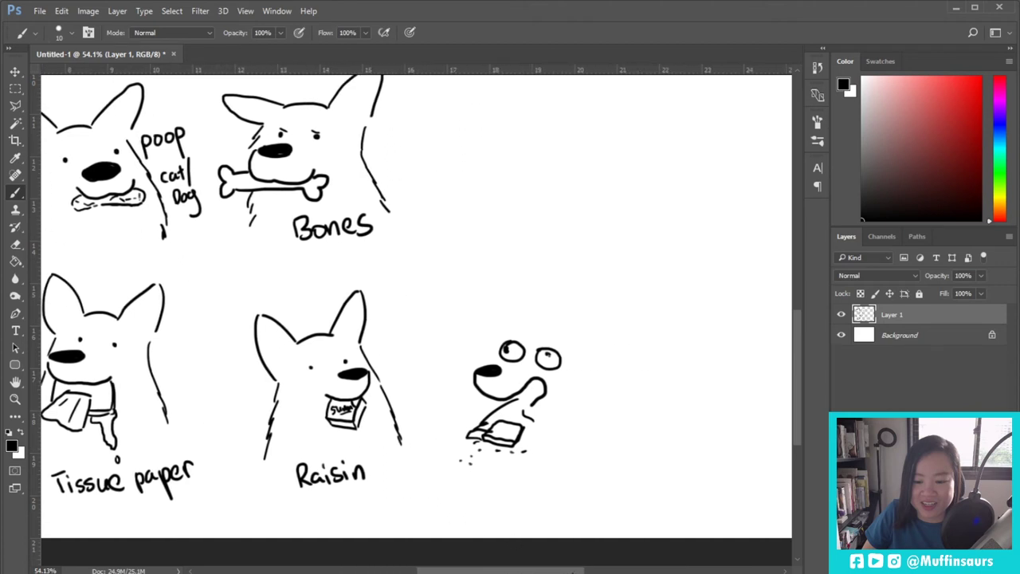
{"action": "scroll", "coordinate": [586, 491], "scroll_direction": "left", "scroll_amount": 1}
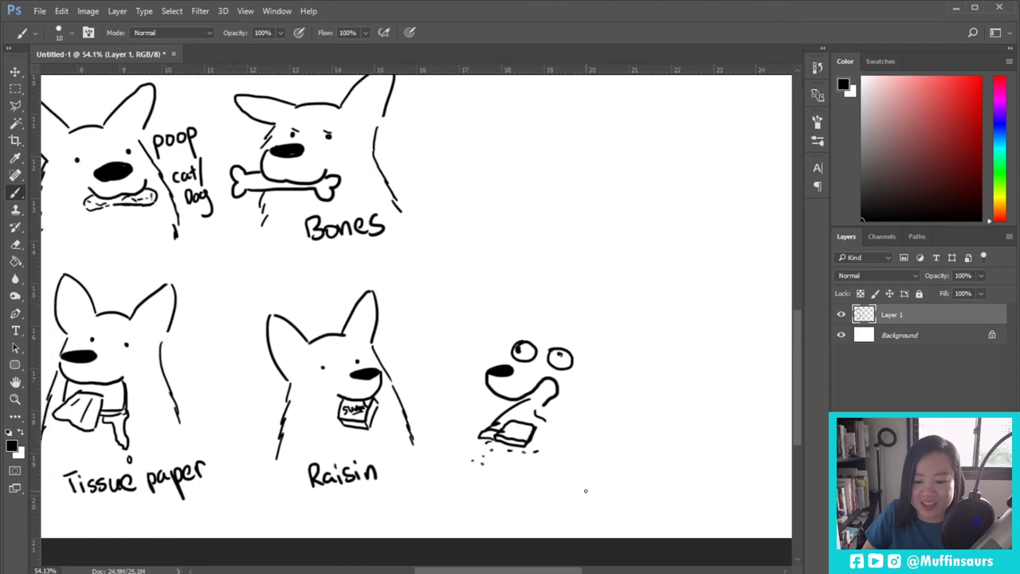
Erase the wide-eyed dog sketch with an enlarged Eraser, then undo a stray brush stroke beside the Raisin dog
{"action": "left_click", "coordinate": [17, 247]}
{"action": "mouse_move", "coordinate": [519, 333]}
{"action": "left_mouse_down"}
{"action": "mouse_move", "coordinate": [469, 450]}
{"action": "mouse_move", "coordinate": [478, 400]}
{"action": "mouse_move", "coordinate": [521, 326]}
{"action": "left_mouse_up"}
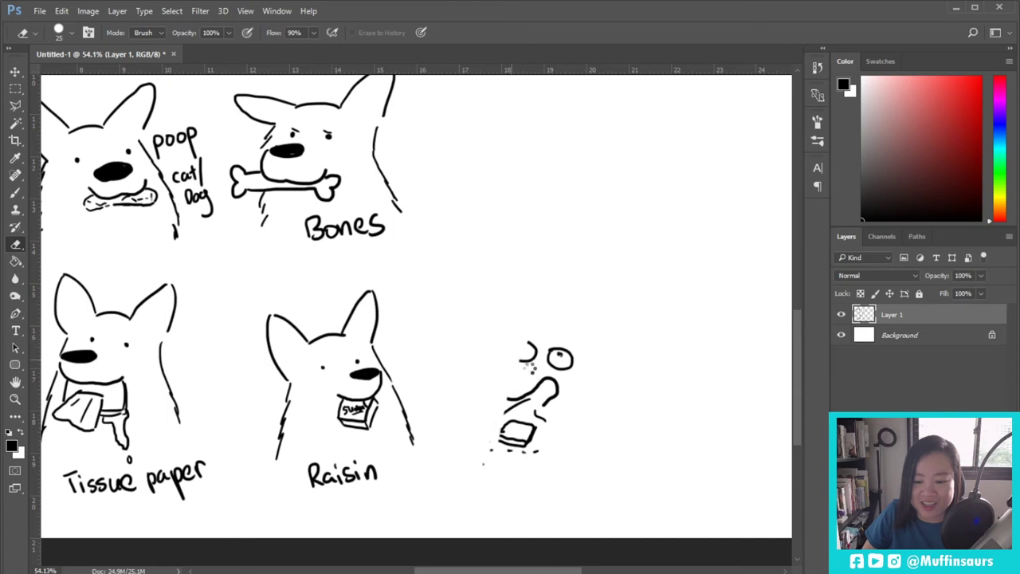
{"action": "left_click_drag", "start_coordinate": [530, 370], "coordinate": [531, 342]}
{"action": "key", "text": "bracketright"}
{"action": "key", "text": "bracketright"}
{"action": "key", "text": "bracketright"}
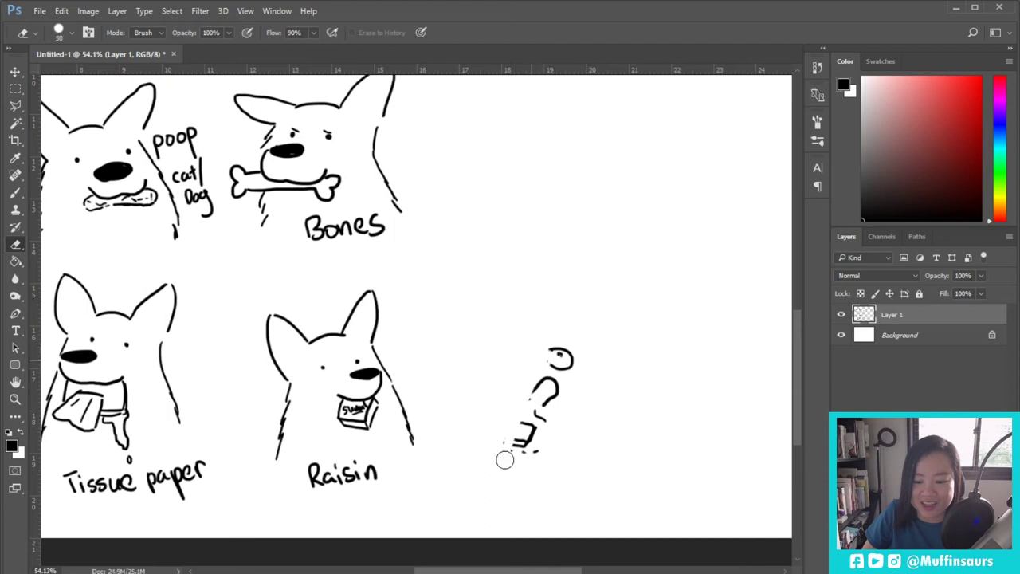
{"action": "mouse_move", "coordinate": [503, 458]}
{"action": "left_mouse_down"}
{"action": "mouse_move", "coordinate": [536, 434]}
{"action": "mouse_move", "coordinate": [529, 476]}
{"action": "mouse_move", "coordinate": [576, 366]}
{"action": "left_mouse_up"}
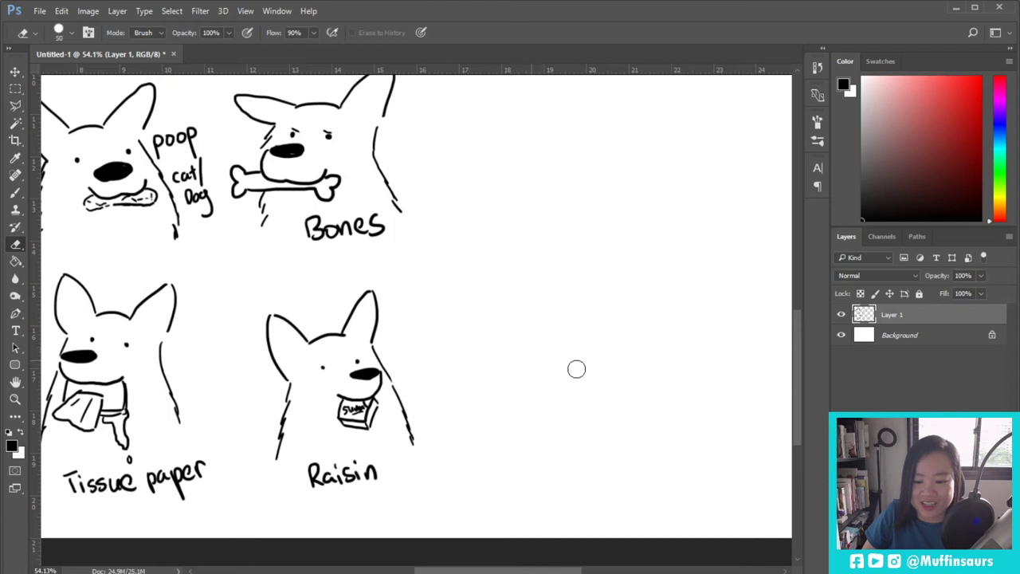
{"action": "key", "text": "bracketleft"}
{"action": "key", "text": "bracketleft"}
{"action": "key", "text": "bracketleft"}
{"action": "key", "text": "bracketleft"}
{"action": "key", "text": "bracketleft"}
{"action": "key", "text": "bracketleft"}
{"action": "key", "text": "b"}
{"action": "left_click_drag", "start_coordinate": [408, 349], "coordinate": [425, 391]}
{"action": "key", "text": "ctrl+z"}
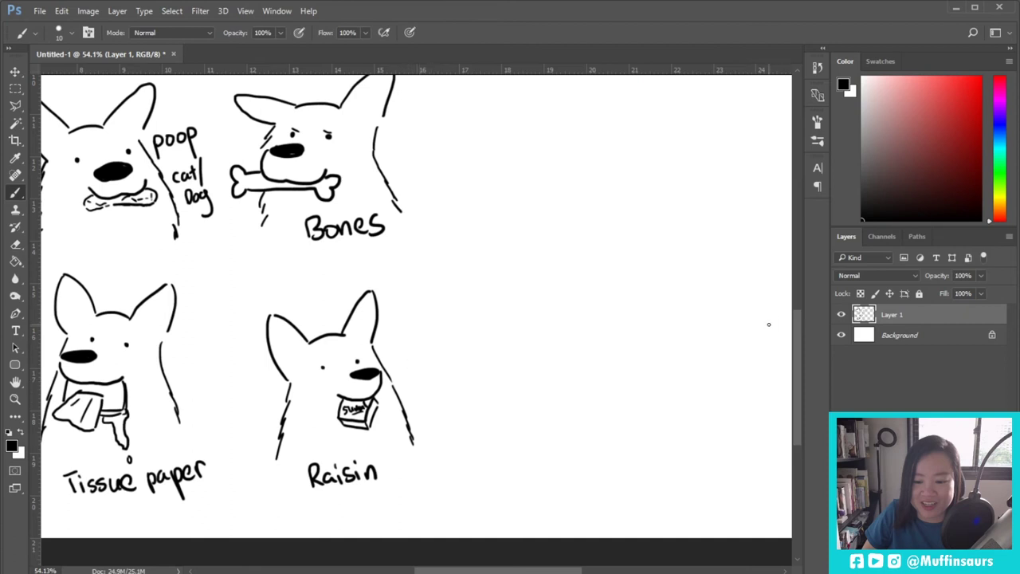
Paint a new dog's nose and mouth curve with a slightly smaller brush
{"action": "mouse_move", "coordinate": [796, 344]}
{"action": "left_mouse_down"}
{"action": "mouse_move", "coordinate": [795, 204]}
{"action": "mouse_move", "coordinate": [769, 350]}
{"action": "mouse_move", "coordinate": [777, 210]}
{"action": "mouse_move", "coordinate": [770, 239]}
{"action": "left_mouse_up"}
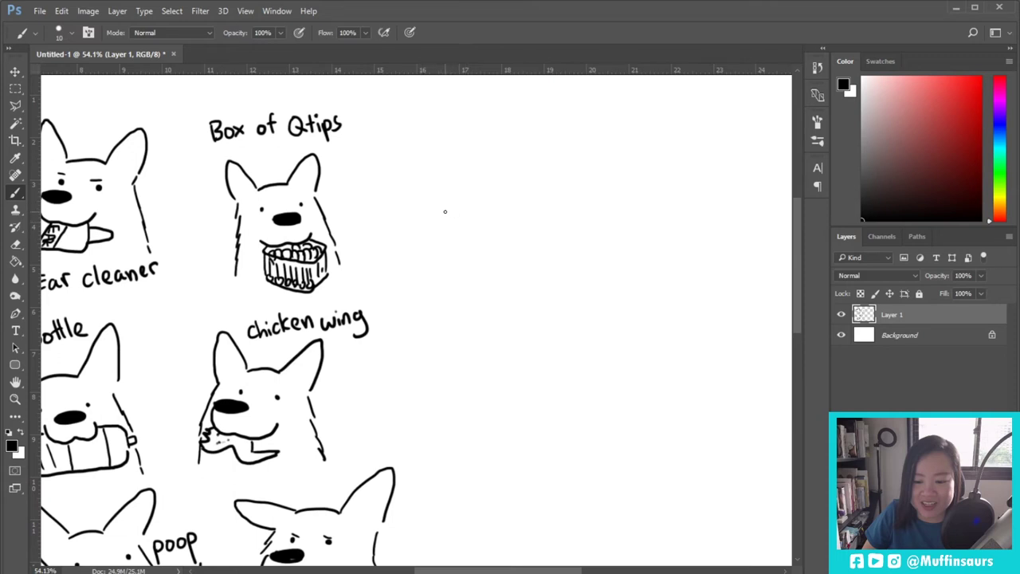
{"action": "mouse_move", "coordinate": [444, 202]}
{"action": "left_mouse_down"}
{"action": "mouse_move", "coordinate": [460, 204]}
{"action": "mouse_move", "coordinate": [438, 230]}
{"action": "mouse_move", "coordinate": [475, 232]}
{"action": "mouse_move", "coordinate": [494, 217]}
{"action": "left_mouse_up"}
{"action": "key", "text": "ctrl+z"}
{"action": "key", "text": "bracketleft"}
{"action": "mouse_move", "coordinate": [432, 205]}
{"action": "left_mouse_down"}
{"action": "mouse_move", "coordinate": [437, 227]}
{"action": "mouse_move", "coordinate": [466, 233]}
{"action": "mouse_move", "coordinate": [489, 220]}
{"action": "left_mouse_up"}
Draw the head top, both ears and right side of the neck, redoing the left ear
{"action": "mouse_move", "coordinate": [456, 174]}
{"action": "left_mouse_down"}
{"action": "mouse_move", "coordinate": [486, 171]}
{"action": "mouse_move", "coordinate": [516, 137]}
{"action": "mouse_move", "coordinate": [524, 174]}
{"action": "left_mouse_up"}
{"action": "mouse_move", "coordinate": [455, 171]}
{"action": "left_mouse_down"}
{"action": "mouse_move", "coordinate": [416, 141]}
{"action": "mouse_move", "coordinate": [422, 191]}
{"action": "left_mouse_up"}
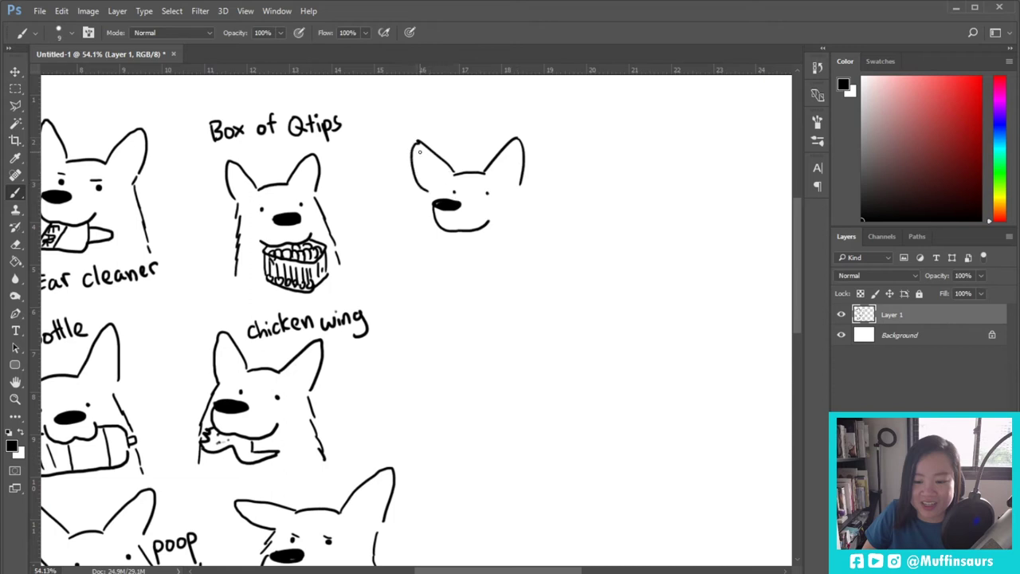
{"action": "key", "text": "ctrl+z"}
{"action": "mouse_move", "coordinate": [448, 169]}
{"action": "left_mouse_down"}
{"action": "mouse_move", "coordinate": [414, 145]}
{"action": "mouse_move", "coordinate": [430, 195]}
{"action": "mouse_move", "coordinate": [416, 273]}
{"action": "left_mouse_up"}
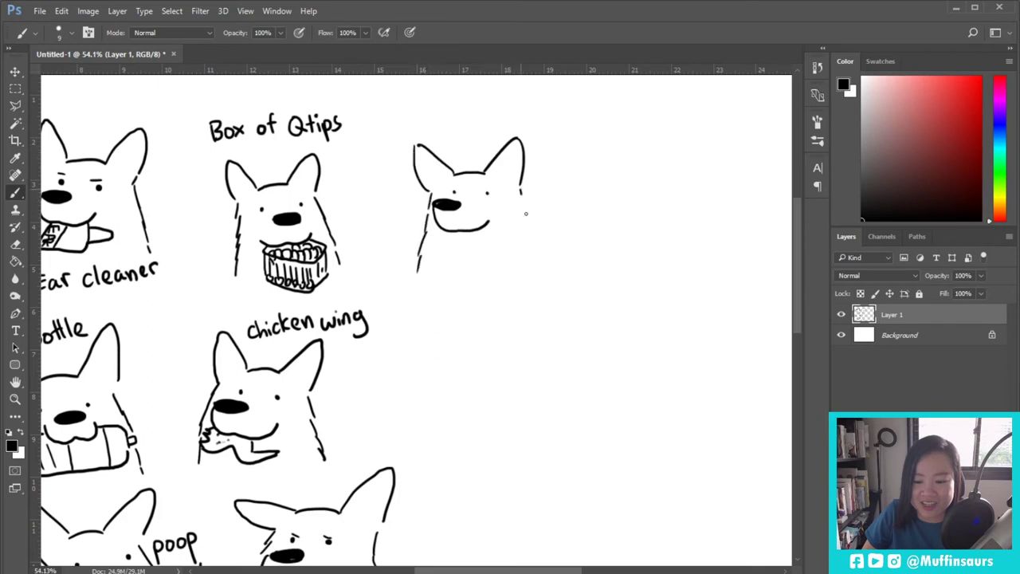
{"action": "left_click_drag", "start_coordinate": [521, 193], "coordinate": [542, 271]}
{"action": "mouse_move", "coordinate": [466, 230]}
{"action": "left_mouse_down"}
{"action": "mouse_move", "coordinate": [459, 248]}
{"action": "mouse_move", "coordinate": [479, 243]}
{"action": "mouse_move", "coordinate": [462, 255]}
{"action": "mouse_move", "coordinate": [476, 231]}
{"action": "left_mouse_up"}
{"action": "key", "text": "ctrl+z"}
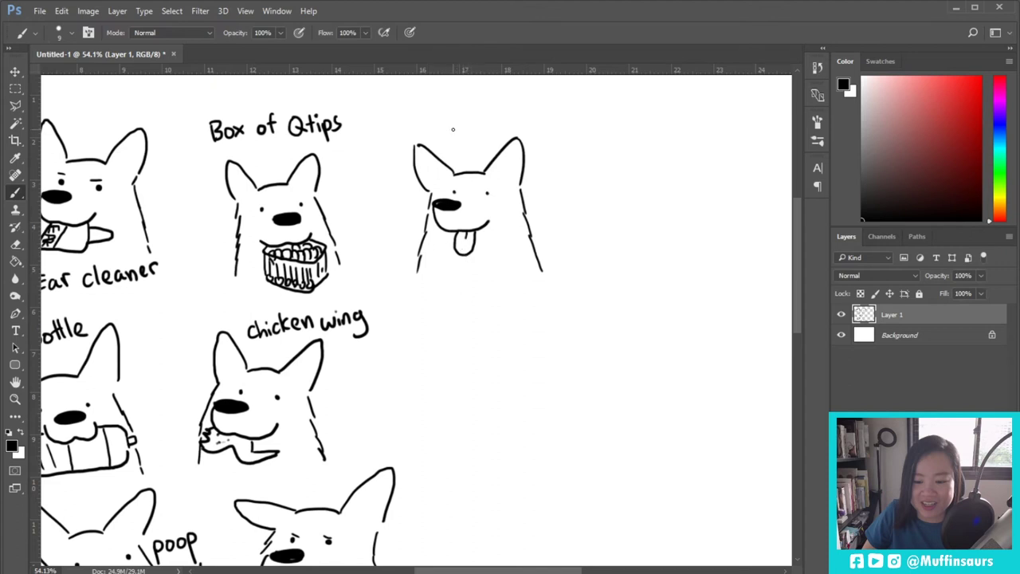
Handwrite 'own Puke' above the tongue-out dog
{"action": "mouse_move", "coordinate": [450, 118]}
{"action": "left_mouse_down"}
{"action": "mouse_move", "coordinate": [451, 141]}
{"action": "mouse_move", "coordinate": [451, 130]}
{"action": "left_mouse_up"}
{"action": "left_click_drag", "start_coordinate": [462, 126], "coordinate": [476, 137]}
{"action": "mouse_move", "coordinate": [486, 120]}
{"action": "left_mouse_down"}
{"action": "mouse_move", "coordinate": [487, 136]}
{"action": "mouse_move", "coordinate": [497, 126]}
{"action": "left_mouse_up"}
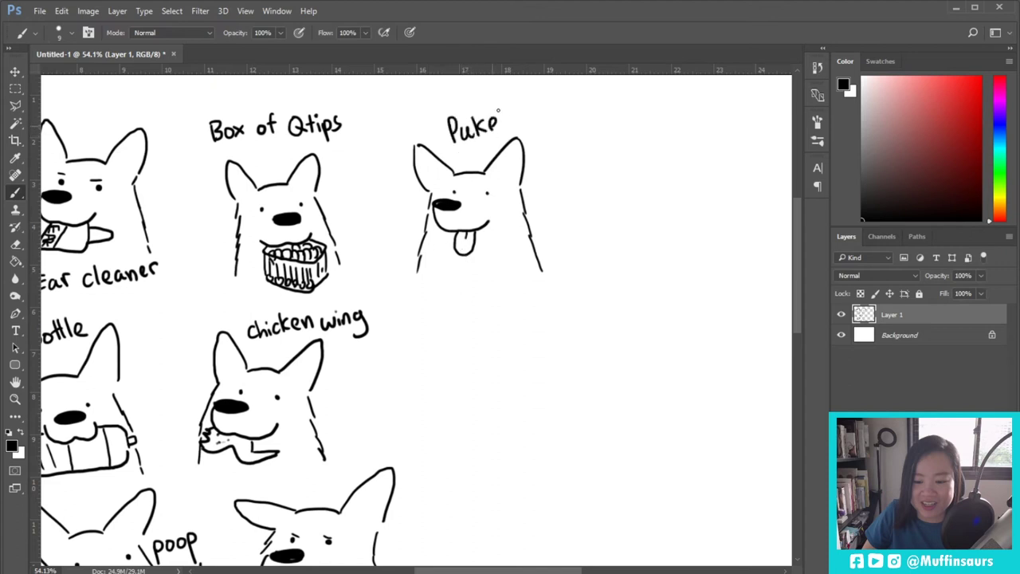
{"action": "left_click_drag", "start_coordinate": [431, 109], "coordinate": [464, 114]}
Touch up the Puke dog's left ear, write 'Guinea pig' under 'cat/Dog', and brush a circle on blank canvas
{"action": "left_click_drag", "start_coordinate": [416, 145], "coordinate": [412, 169]}
{"action": "mouse_move", "coordinate": [567, 391]}
{"action": "left_mouse_down"}
{"action": "mouse_move", "coordinate": [551, 335]}
{"action": "mouse_move", "coordinate": [514, 383]}
{"action": "mouse_move", "coordinate": [510, 319]}
{"action": "left_mouse_up"}
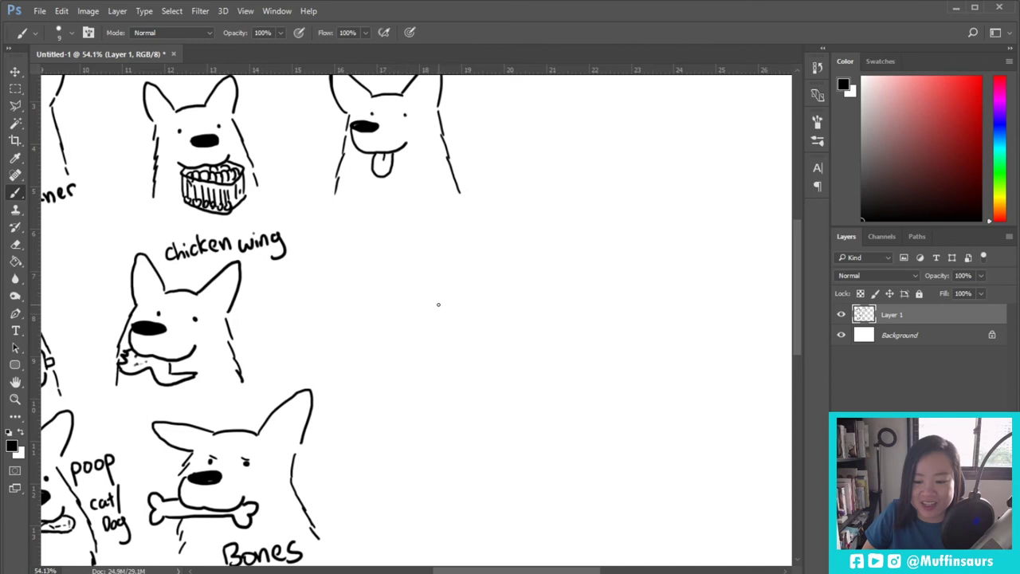
{"action": "left_click_drag", "start_coordinate": [369, 370], "coordinate": [441, 286]}
{"action": "left_click_drag", "start_coordinate": [296, 413], "coordinate": [331, 394]}
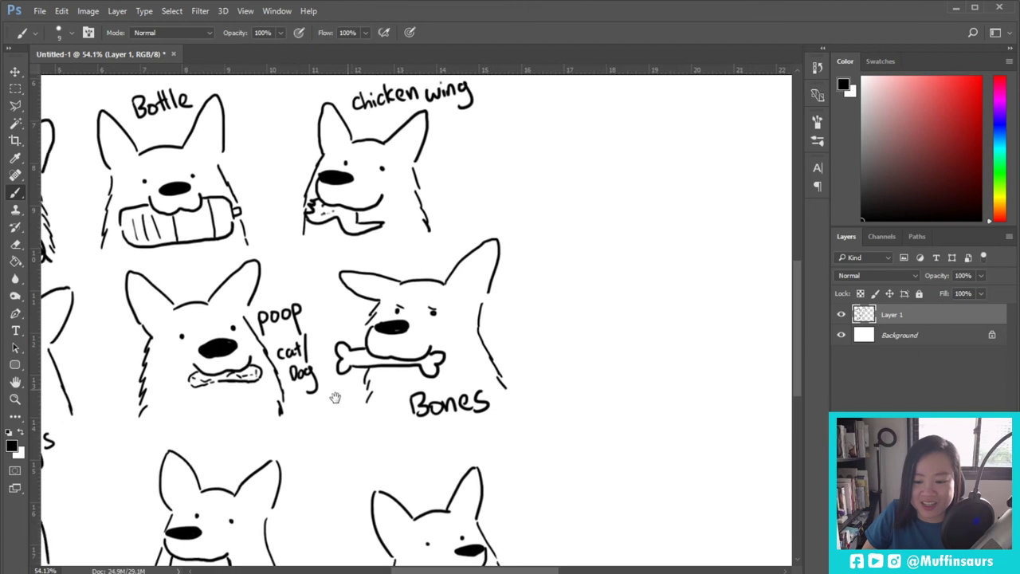
{"action": "mouse_move", "coordinate": [319, 359]}
{"action": "left_mouse_down"}
{"action": "mouse_move", "coordinate": [291, 408]}
{"action": "mouse_move", "coordinate": [333, 397]}
{"action": "mouse_move", "coordinate": [311, 416]}
{"action": "mouse_move", "coordinate": [324, 416]}
{"action": "mouse_move", "coordinate": [322, 439]}
{"action": "left_mouse_up"}
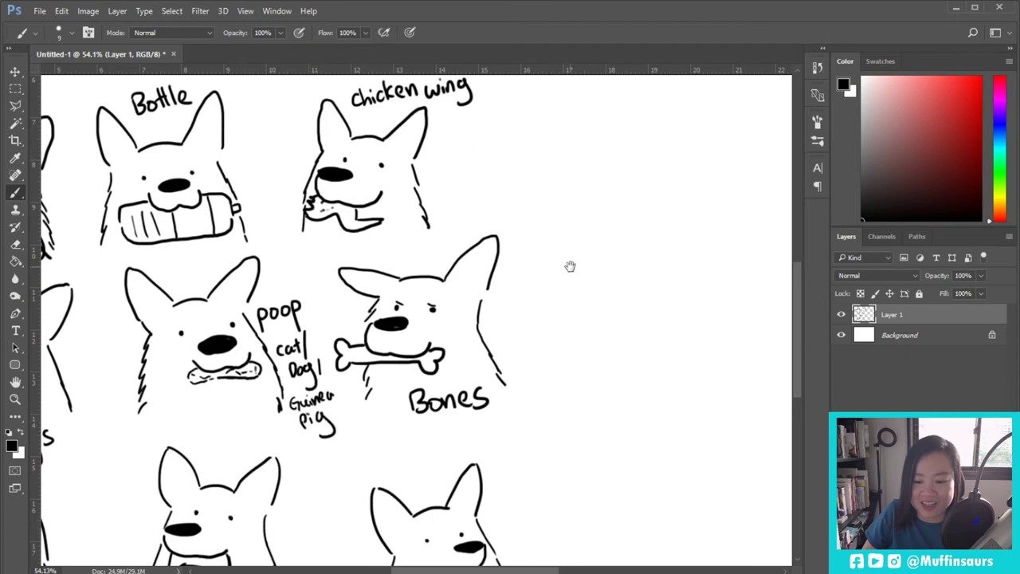
{"action": "mouse_move", "coordinate": [569, 266]}
{"action": "left_mouse_down"}
{"action": "mouse_move", "coordinate": [316, 423]}
{"action": "mouse_move", "coordinate": [384, 396]}
{"action": "left_mouse_up"}
{"action": "mouse_move", "coordinate": [400, 326]}
{"action": "left_mouse_down"}
{"action": "mouse_move", "coordinate": [355, 376]}
{"action": "mouse_move", "coordinate": [436, 400]}
{"action": "mouse_move", "coordinate": [440, 330]}
{"action": "mouse_move", "coordinate": [386, 332]}
{"action": "left_mouse_up"}
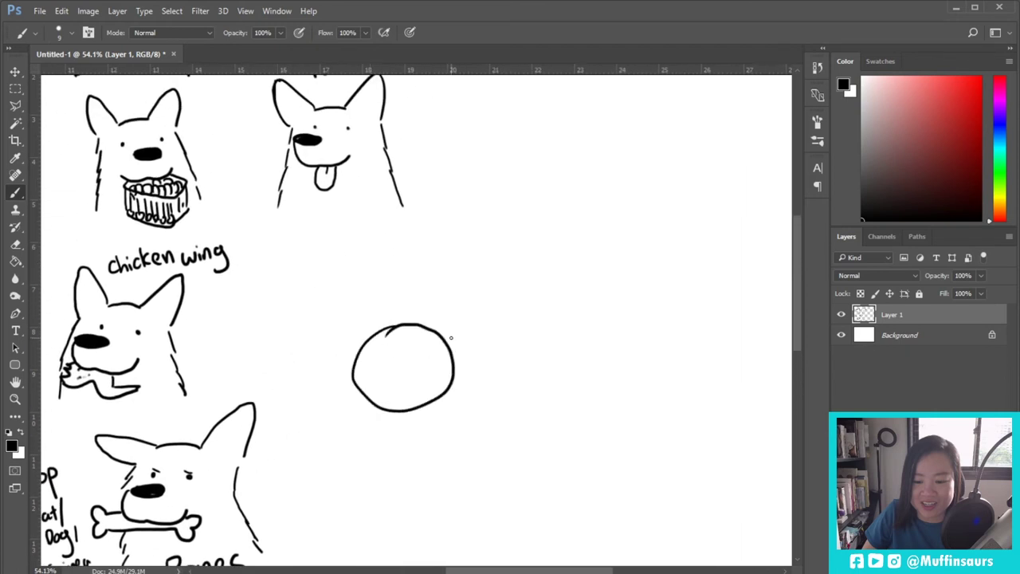
Draw the second and third circles, plus eyes, ears and mouths on the first two guinea pigs
{"action": "mouse_move", "coordinate": [451, 334]}
{"action": "left_mouse_down"}
{"action": "mouse_move", "coordinate": [476, 317]}
{"action": "mouse_move", "coordinate": [512, 363]}
{"action": "mouse_move", "coordinate": [467, 399]}
{"action": "mouse_move", "coordinate": [451, 391]}
{"action": "left_mouse_up"}
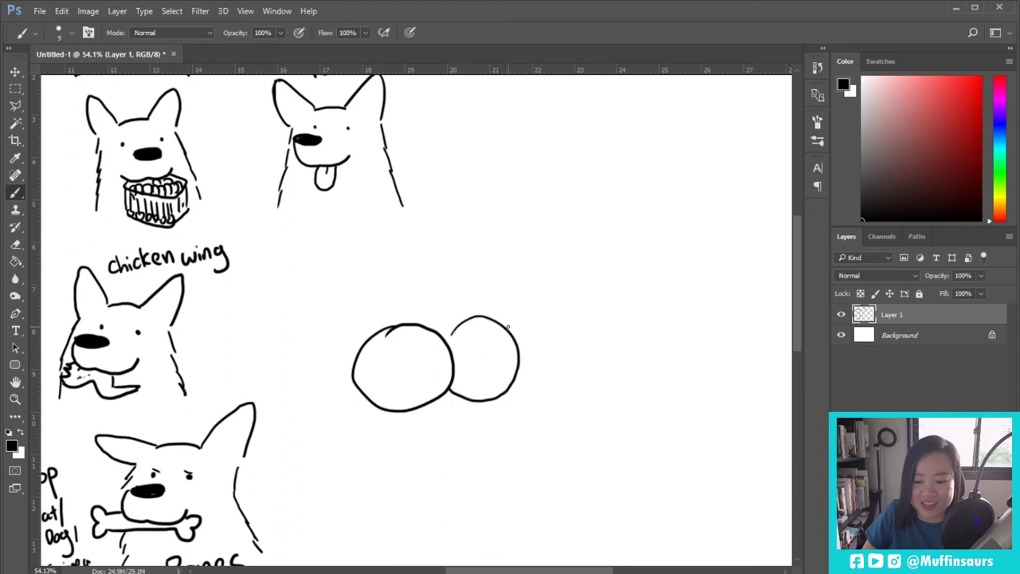
{"action": "mouse_move", "coordinate": [514, 326]}
{"action": "left_mouse_down"}
{"action": "mouse_move", "coordinate": [577, 332]}
{"action": "mouse_move", "coordinate": [584, 379]}
{"action": "mouse_move", "coordinate": [553, 395]}
{"action": "mouse_move", "coordinate": [520, 375]}
{"action": "left_mouse_up"}
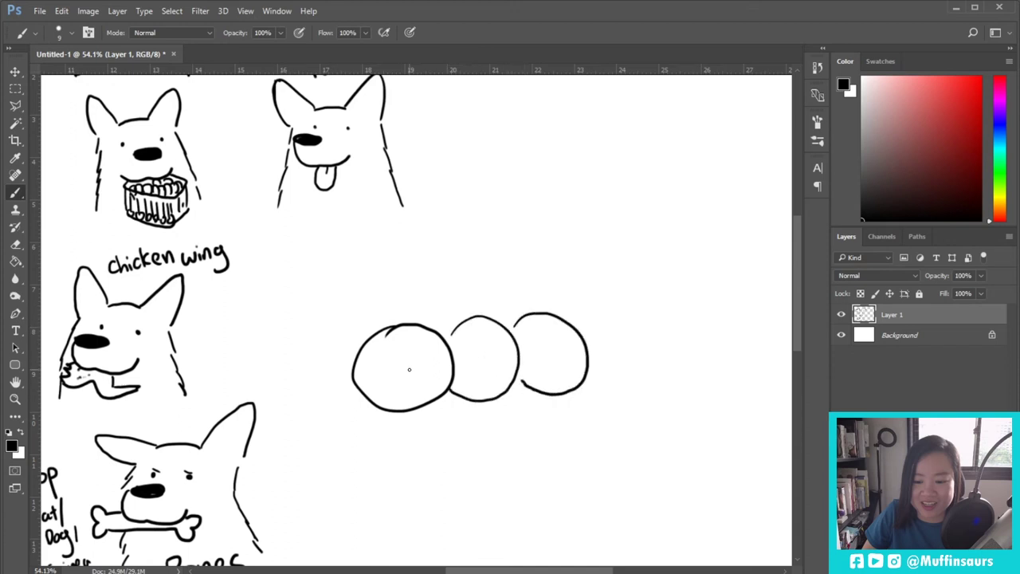
{"action": "mouse_move", "coordinate": [381, 352]}
{"action": "left_mouse_down"}
{"action": "mouse_move", "coordinate": [394, 363]}
{"action": "mouse_move", "coordinate": [379, 351]}
{"action": "mouse_move", "coordinate": [439, 356]}
{"action": "mouse_move", "coordinate": [429, 351]}
{"action": "mouse_move", "coordinate": [407, 375]}
{"action": "mouse_move", "coordinate": [358, 343]}
{"action": "mouse_move", "coordinate": [360, 355]}
{"action": "left_mouse_up"}
{"action": "left_click_drag", "start_coordinate": [430, 330], "coordinate": [487, 360]}
{"action": "left_click", "coordinate": [501, 349]}
{"action": "left_click_drag", "start_coordinate": [486, 361], "coordinate": [486, 365]}
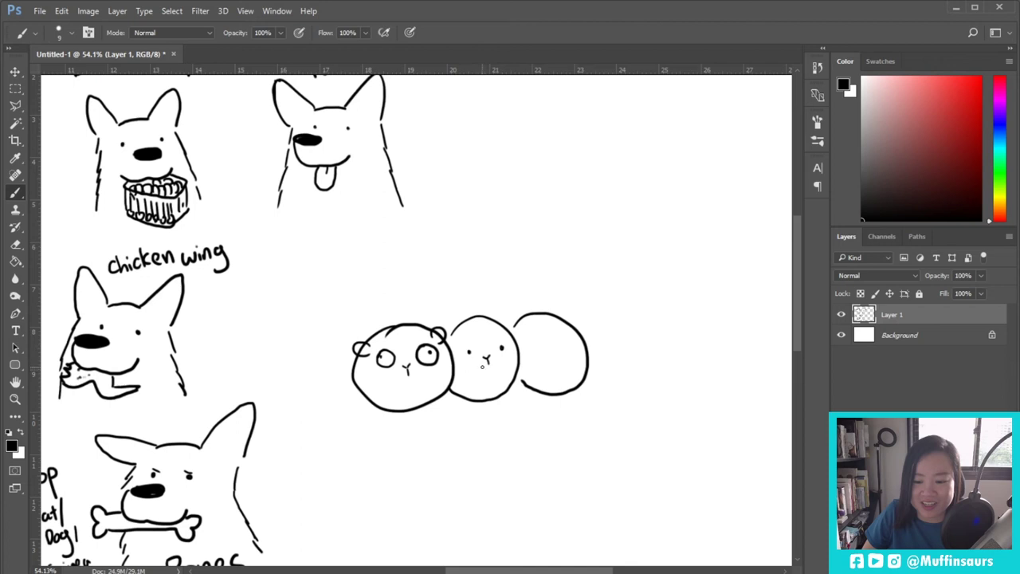
{"action": "left_click_drag", "start_coordinate": [405, 375], "coordinate": [410, 377]}
{"action": "left_click_drag", "start_coordinate": [487, 363], "coordinate": [481, 360]}
{"action": "left_click_drag", "start_coordinate": [487, 363], "coordinate": [495, 360]}
Write the names 'Lele' and 'Bubbles' above the first two guinea pigs
{"action": "mouse_move", "coordinate": [365, 319]}
{"action": "left_mouse_down"}
{"action": "mouse_move", "coordinate": [396, 315]}
{"action": "mouse_move", "coordinate": [400, 303]}
{"action": "left_mouse_up"}
{"action": "key", "text": "ctrl+z"}
{"action": "mouse_move", "coordinate": [445, 293]}
{"action": "left_mouse_down"}
{"action": "mouse_move", "coordinate": [482, 290]}
{"action": "mouse_move", "coordinate": [480, 276]}
{"action": "mouse_move", "coordinate": [501, 295]}
{"action": "left_mouse_up"}
{"action": "mouse_move", "coordinate": [510, 281]}
{"action": "left_mouse_down"}
{"action": "mouse_move", "coordinate": [456, 346]}
{"action": "mouse_move", "coordinate": [468, 349]}
{"action": "mouse_move", "coordinate": [473, 328]}
{"action": "mouse_move", "coordinate": [501, 329]}
{"action": "mouse_move", "coordinate": [521, 384]}
{"action": "left_mouse_up"}
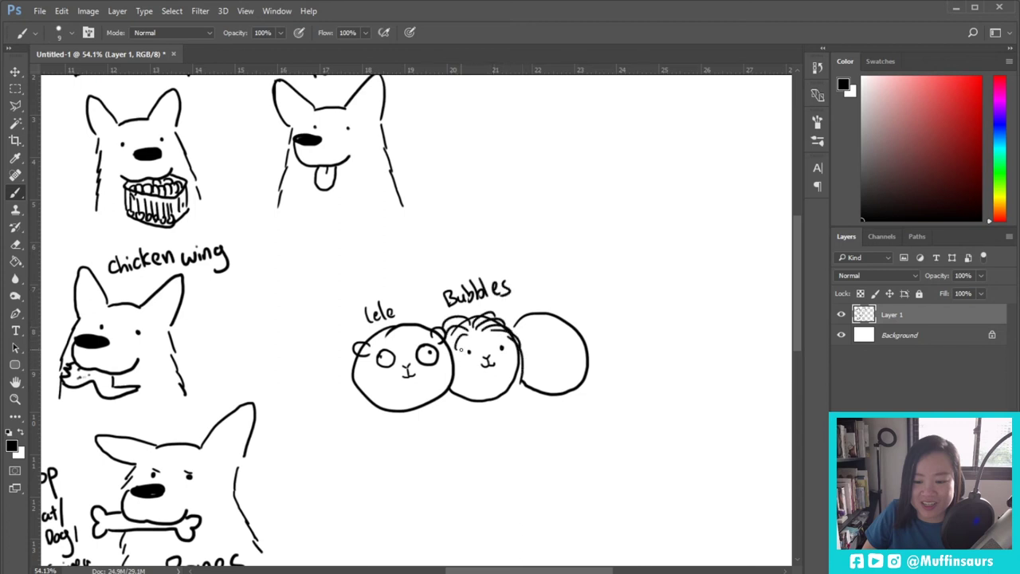
Add hair strokes to Bubbles, little feet under Lele and hair on Lele's head
{"action": "left_click_drag", "start_coordinate": [461, 344], "coordinate": [454, 400]}
{"action": "left_click_drag", "start_coordinate": [515, 353], "coordinate": [522, 396]}
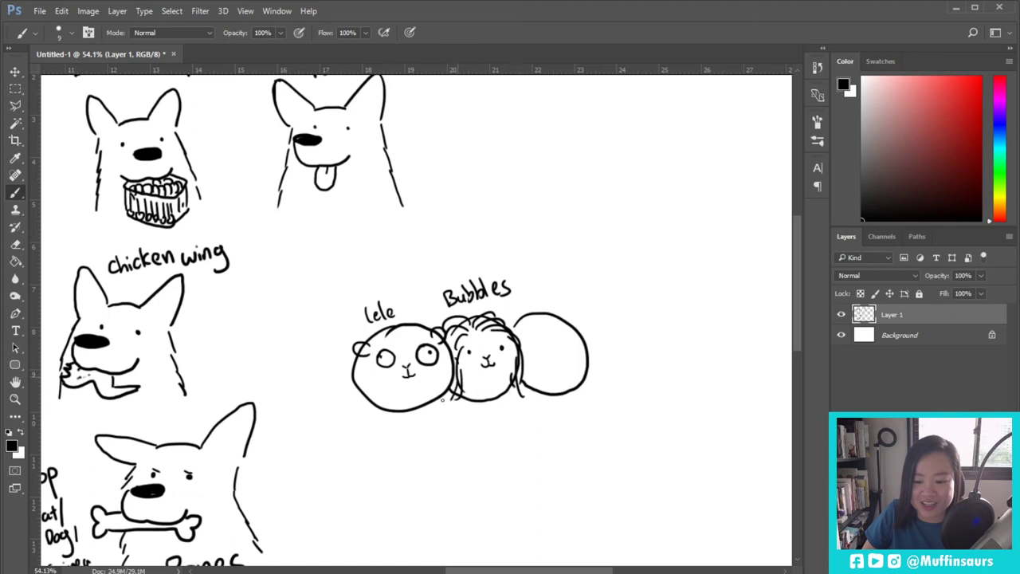
{"action": "mouse_move", "coordinate": [459, 365]}
{"action": "left_mouse_down"}
{"action": "mouse_move", "coordinate": [438, 400]}
{"action": "mouse_move", "coordinate": [461, 411]}
{"action": "left_mouse_up"}
{"action": "mouse_move", "coordinate": [381, 412]}
{"action": "left_mouse_down"}
{"action": "mouse_move", "coordinate": [432, 411]}
{"action": "mouse_move", "coordinate": [445, 400]}
{"action": "left_mouse_up"}
{"action": "mouse_move", "coordinate": [390, 335]}
{"action": "left_mouse_down"}
{"action": "mouse_move", "coordinate": [414, 344]}
{"action": "mouse_move", "coordinate": [411, 324]}
{"action": "mouse_move", "coordinate": [401, 328]}
{"action": "mouse_move", "coordinate": [465, 340]}
{"action": "mouse_move", "coordinate": [460, 354]}
{"action": "mouse_move", "coordinate": [460, 339]}
{"action": "mouse_move", "coordinate": [502, 338]}
{"action": "left_mouse_up"}
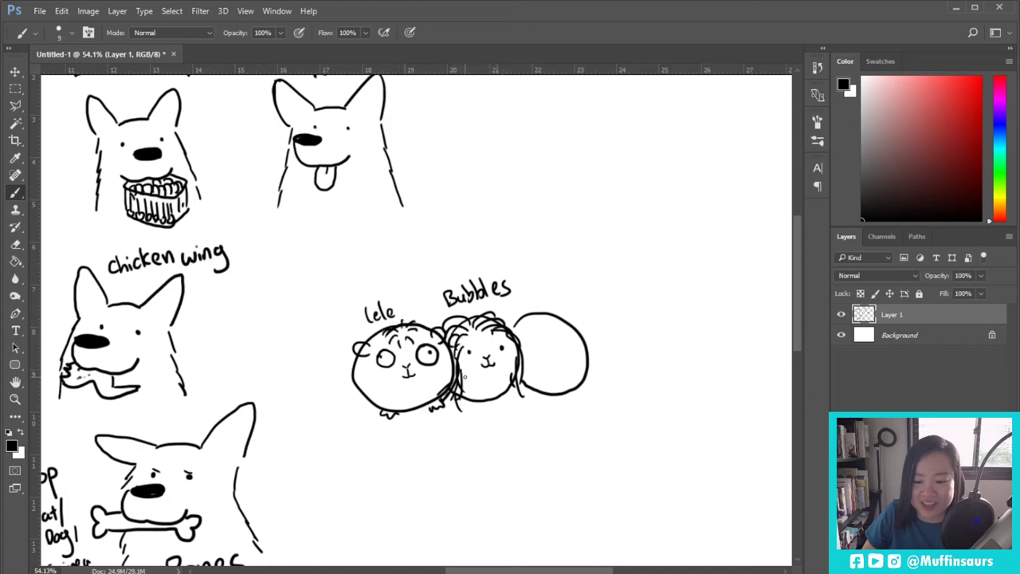
Build up fur along Bubbles' bottom and curved hair on its head
{"action": "mouse_move", "coordinate": [466, 373]}
{"action": "left_mouse_down"}
{"action": "mouse_move", "coordinate": [469, 404]}
{"action": "mouse_move", "coordinate": [482, 400]}
{"action": "left_mouse_up"}
{"action": "left_click_drag", "start_coordinate": [486, 376], "coordinate": [499, 403]}
{"action": "left_click_drag", "start_coordinate": [502, 383], "coordinate": [512, 400]}
{"action": "mouse_move", "coordinate": [513, 386]}
{"action": "left_mouse_down"}
{"action": "mouse_move", "coordinate": [525, 395]}
{"action": "mouse_move", "coordinate": [496, 403]}
{"action": "left_mouse_up"}
{"action": "left_click_drag", "start_coordinate": [464, 383], "coordinate": [475, 400]}
{"action": "left_click_drag", "start_coordinate": [510, 363], "coordinate": [519, 381]}
{"action": "mouse_move", "coordinate": [483, 390]}
{"action": "left_mouse_down"}
{"action": "mouse_move", "coordinate": [478, 408]}
{"action": "mouse_move", "coordinate": [509, 402]}
{"action": "left_mouse_up"}
{"action": "left_click_drag", "start_coordinate": [485, 322], "coordinate": [494, 316]}
{"action": "left_click_drag", "start_coordinate": [470, 324], "coordinate": [475, 317]}
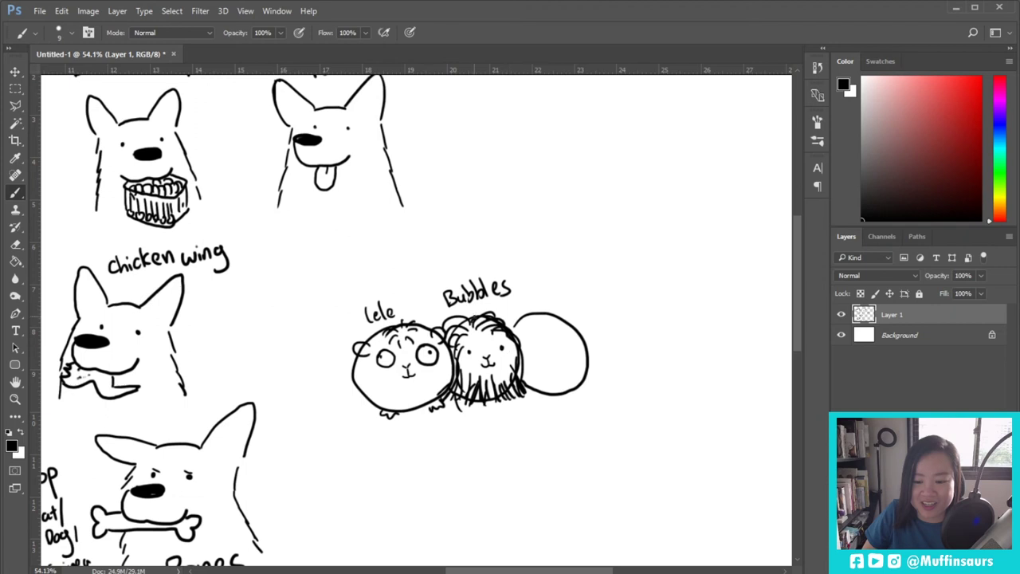
{"action": "left_click_drag", "start_coordinate": [472, 328], "coordinate": [467, 343]}
{"action": "mouse_move", "coordinate": [480, 328]}
{"action": "left_mouse_down"}
{"action": "mouse_move", "coordinate": [474, 344]}
{"action": "mouse_move", "coordinate": [476, 337]}
{"action": "left_mouse_up"}
{"action": "left_click_drag", "start_coordinate": [496, 327], "coordinate": [495, 336]}
Mark the pair '2 + 1' and give the third guinea pig eyes, a mouth and a thick fringe
{"action": "mouse_move", "coordinate": [402, 273]}
{"action": "left_mouse_down"}
{"action": "mouse_move", "coordinate": [413, 282]}
{"action": "mouse_move", "coordinate": [390, 279]}
{"action": "mouse_move", "coordinate": [493, 260]}
{"action": "left_mouse_up"}
{"action": "mouse_move", "coordinate": [486, 253]}
{"action": "left_mouse_down"}
{"action": "mouse_move", "coordinate": [488, 268]}
{"action": "mouse_move", "coordinate": [517, 268]}
{"action": "left_mouse_up"}
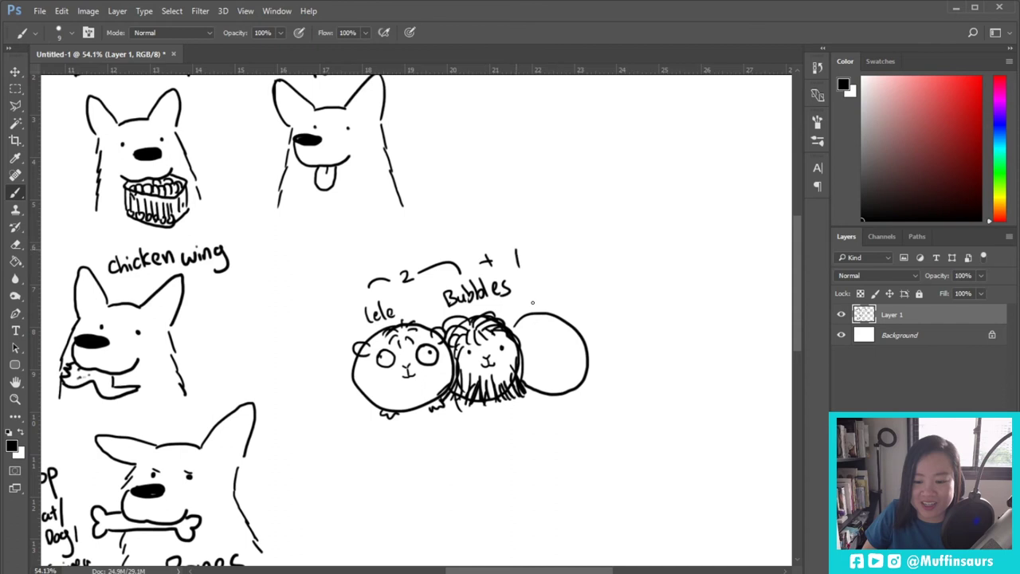
{"action": "left_click", "coordinate": [534, 345]}
{"action": "left_click", "coordinate": [568, 342]}
{"action": "mouse_move", "coordinate": [553, 350]}
{"action": "left_mouse_down"}
{"action": "mouse_move", "coordinate": [556, 365]}
{"action": "mouse_move", "coordinate": [564, 357]}
{"action": "left_mouse_up"}
{"action": "mouse_move", "coordinate": [539, 327]}
{"action": "left_mouse_down"}
{"action": "mouse_move", "coordinate": [516, 351]}
{"action": "mouse_move", "coordinate": [523, 374]}
{"action": "left_mouse_up"}
{"action": "mouse_move", "coordinate": [542, 322]}
{"action": "left_mouse_down"}
{"action": "mouse_move", "coordinate": [569, 321]}
{"action": "mouse_move", "coordinate": [590, 343]}
{"action": "mouse_move", "coordinate": [578, 328]}
{"action": "left_mouse_up"}
{"action": "mouse_move", "coordinate": [513, 333]}
{"action": "left_mouse_down"}
{"action": "mouse_move", "coordinate": [556, 307]}
{"action": "mouse_move", "coordinate": [592, 378]}
{"action": "left_mouse_up"}
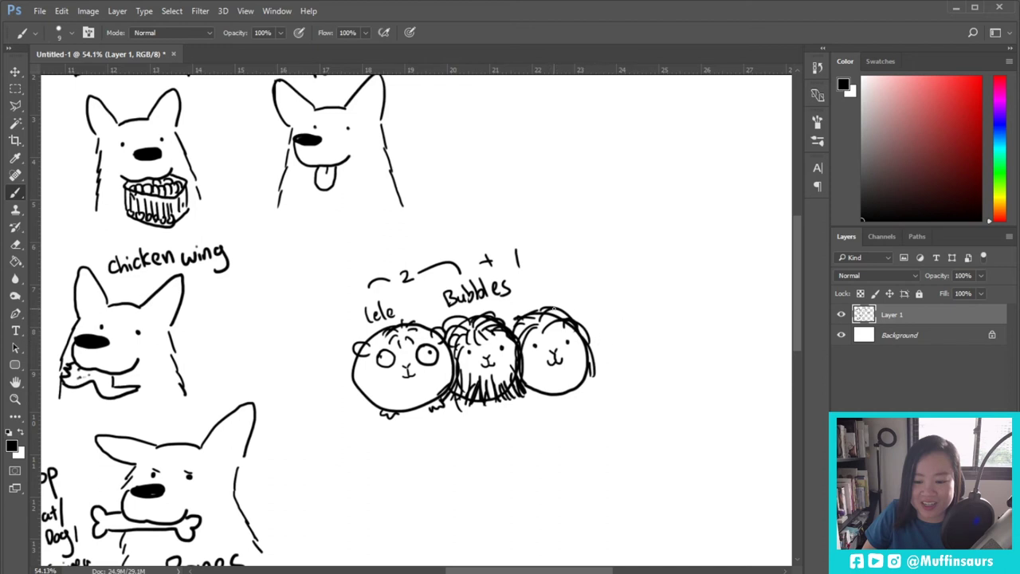
Scatter droppings beside and below the guinea pigs
{"action": "left_click", "coordinate": [607, 395]}
{"action": "left_click_drag", "start_coordinate": [578, 402], "coordinate": [586, 401]}
{"action": "left_click", "coordinate": [614, 403]}
{"action": "left_click", "coordinate": [629, 390]}
{"action": "left_click", "coordinate": [626, 377]}
{"action": "left_click", "coordinate": [548, 419]}
{"action": "mouse_move", "coordinate": [575, 421]}
{"action": "left_mouse_down"}
{"action": "mouse_move", "coordinate": [554, 406]}
{"action": "mouse_move", "coordinate": [602, 418]}
{"action": "left_mouse_up"}
{"action": "left_click_drag", "start_coordinate": [511, 425], "coordinate": [569, 408]}
{"action": "left_click", "coordinate": [559, 432]}
{"action": "left_click_drag", "start_coordinate": [514, 416], "coordinate": [526, 414]}
Sketch hay lines and grass blades to the right of the third guinea pig
{"action": "left_click_drag", "start_coordinate": [608, 356], "coordinate": [646, 309]}
{"action": "left_click_drag", "start_coordinate": [630, 334], "coordinate": [661, 310]}
{"action": "left_click_drag", "start_coordinate": [610, 368], "coordinate": [659, 333]}
{"action": "left_click_drag", "start_coordinate": [599, 348], "coordinate": [663, 333]}
{"action": "left_click_drag", "start_coordinate": [611, 344], "coordinate": [666, 321]}
{"action": "mouse_move", "coordinate": [617, 366]}
{"action": "left_mouse_down"}
{"action": "mouse_move", "coordinate": [662, 354]}
{"action": "mouse_move", "coordinate": [661, 335]}
{"action": "left_mouse_up"}
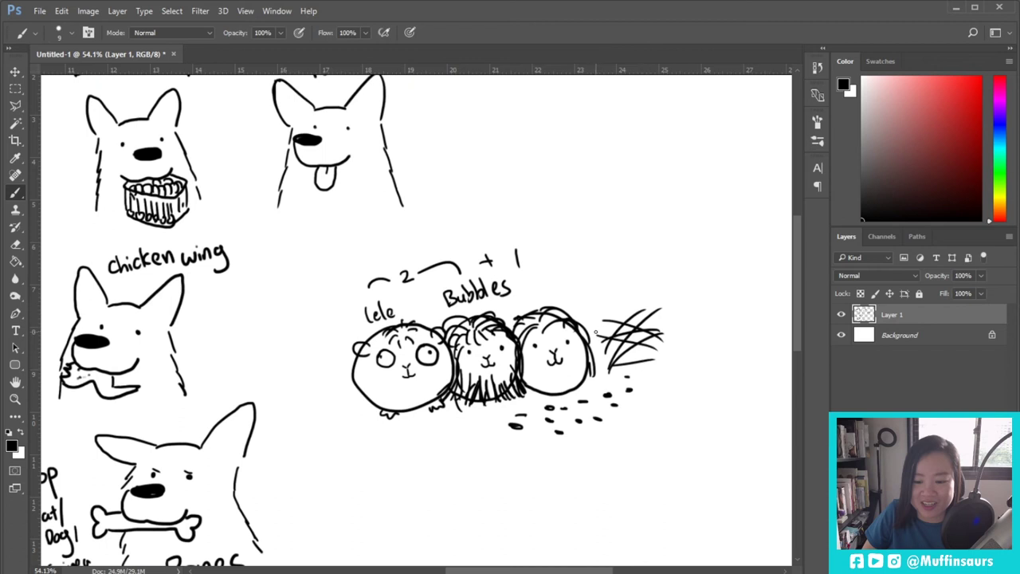
{"action": "left_click_drag", "start_coordinate": [581, 268], "coordinate": [608, 309]}
{"action": "left_click_drag", "start_coordinate": [614, 276], "coordinate": [610, 310]}
{"action": "left_click_drag", "start_coordinate": [621, 273], "coordinate": [607, 312]}
{"action": "left_click_drag", "start_coordinate": [580, 294], "coordinate": [605, 308]}
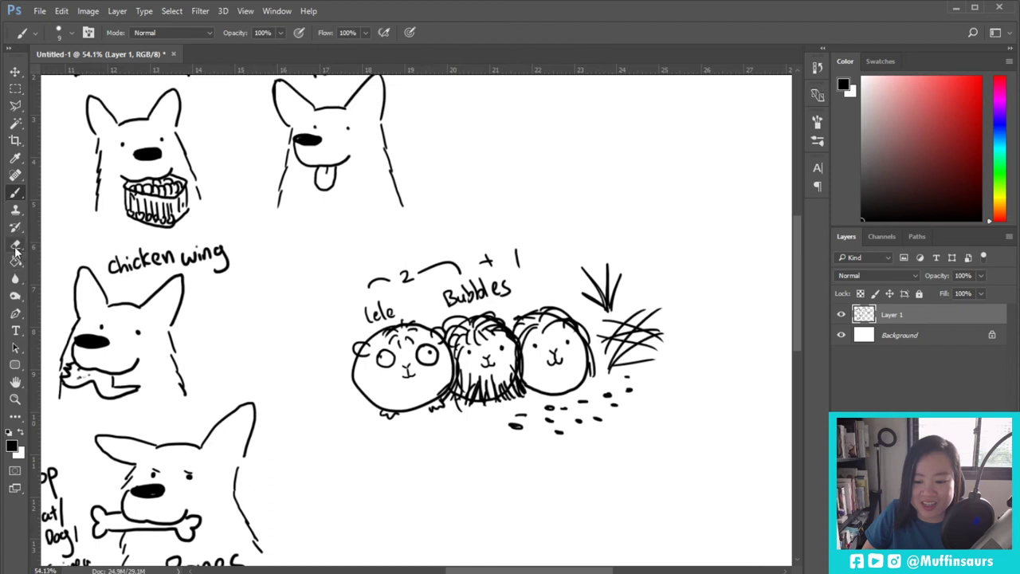
{"action": "left_click", "coordinate": [15, 246]}
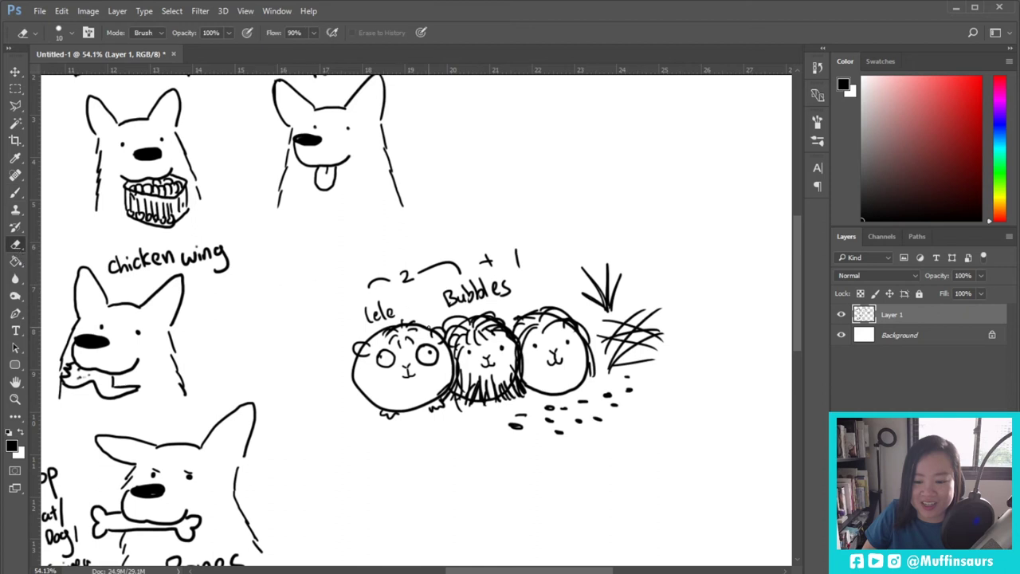
Clear the guinea pig sketch by erasing, then deleting a rectangular selection around it
{"action": "key", "text": "bracketright"}
{"action": "key", "text": "bracketright"}
{"action": "key", "text": "bracketright"}
{"action": "key", "text": "bracketright"}
{"action": "key", "text": "bracketright"}
{"action": "key", "text": "bracketright"}
{"action": "key", "text": "bracketright"}
{"action": "mouse_move", "coordinate": [359, 349]}
{"action": "left_mouse_down"}
{"action": "mouse_move", "coordinate": [391, 266]}
{"action": "mouse_move", "coordinate": [401, 287]}
{"action": "mouse_move", "coordinate": [506, 252]}
{"action": "mouse_move", "coordinate": [430, 310]}
{"action": "mouse_move", "coordinate": [442, 324]}
{"action": "mouse_move", "coordinate": [371, 346]}
{"action": "mouse_move", "coordinate": [348, 378]}
{"action": "mouse_move", "coordinate": [385, 410]}
{"action": "mouse_move", "coordinate": [353, 380]}
{"action": "mouse_move", "coordinate": [387, 392]}
{"action": "mouse_move", "coordinate": [404, 375]}
{"action": "mouse_move", "coordinate": [492, 398]}
{"action": "mouse_move", "coordinate": [522, 374]}
{"action": "mouse_move", "coordinate": [523, 357]}
{"action": "mouse_move", "coordinate": [446, 362]}
{"action": "mouse_move", "coordinate": [546, 436]}
{"action": "mouse_move", "coordinate": [581, 433]}
{"action": "mouse_move", "coordinate": [583, 420]}
{"action": "left_mouse_up"}
{"action": "left_click", "coordinate": [15, 88]}
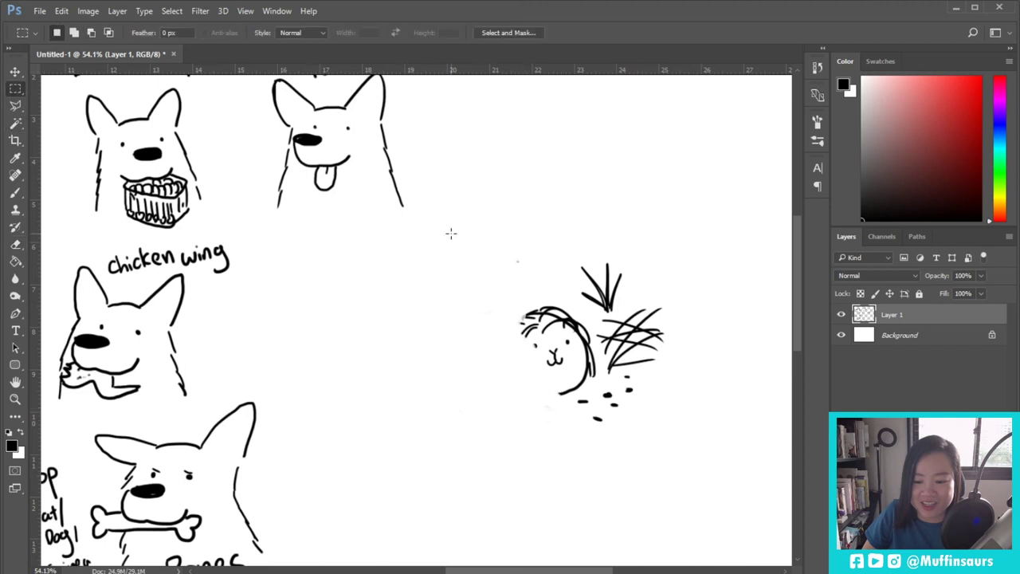
{"action": "left_click_drag", "start_coordinate": [447, 222], "coordinate": [674, 441]}
{"action": "key", "text": "Delete"}
{"action": "left_click", "coordinate": [608, 351]}
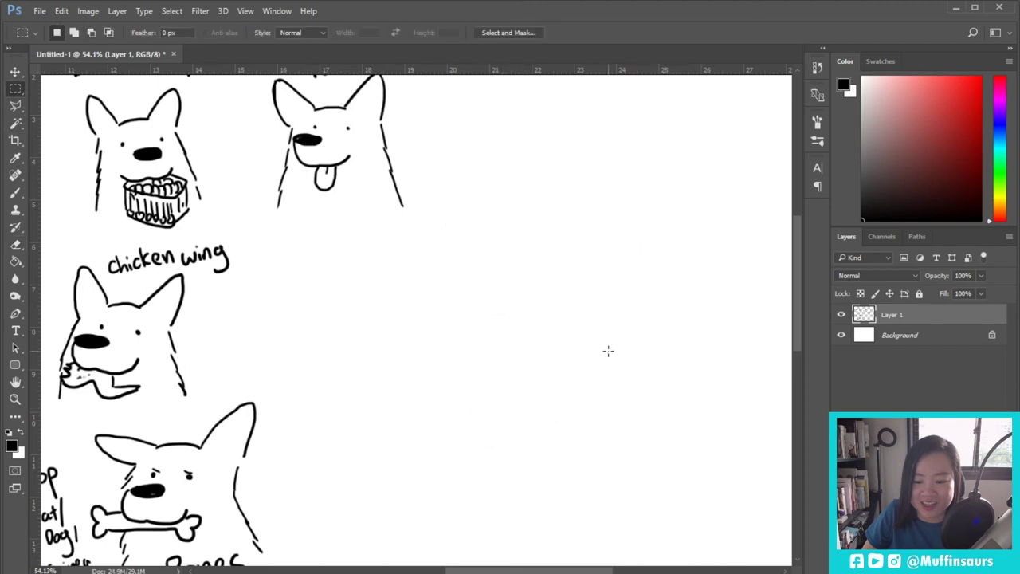
{"action": "key", "text": "b"}
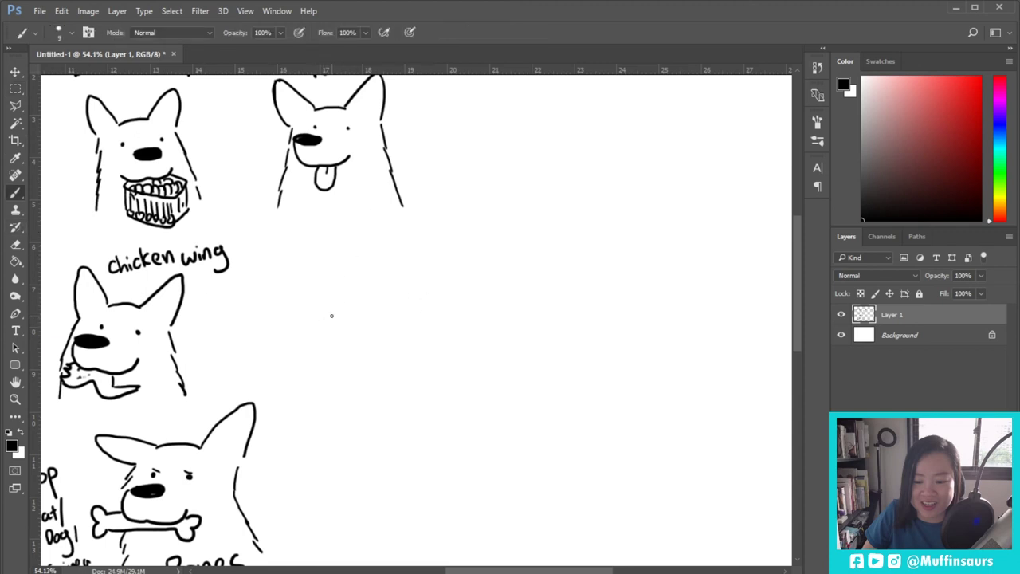
Draw a new dog's bold nose, mouth, head top, both ears and neck
{"action": "left_click_drag", "start_coordinate": [326, 316], "coordinate": [335, 319]}
{"action": "mouse_move", "coordinate": [333, 319]}
{"action": "left_mouse_down"}
{"action": "mouse_move", "coordinate": [322, 319]}
{"action": "mouse_move", "coordinate": [345, 317]}
{"action": "left_mouse_up"}
{"action": "mouse_move", "coordinate": [316, 330]}
{"action": "left_mouse_down"}
{"action": "mouse_move", "coordinate": [317, 346]}
{"action": "mouse_move", "coordinate": [357, 350]}
{"action": "mouse_move", "coordinate": [375, 338]}
{"action": "left_mouse_up"}
{"action": "left_click_drag", "start_coordinate": [346, 278], "coordinate": [388, 280]}
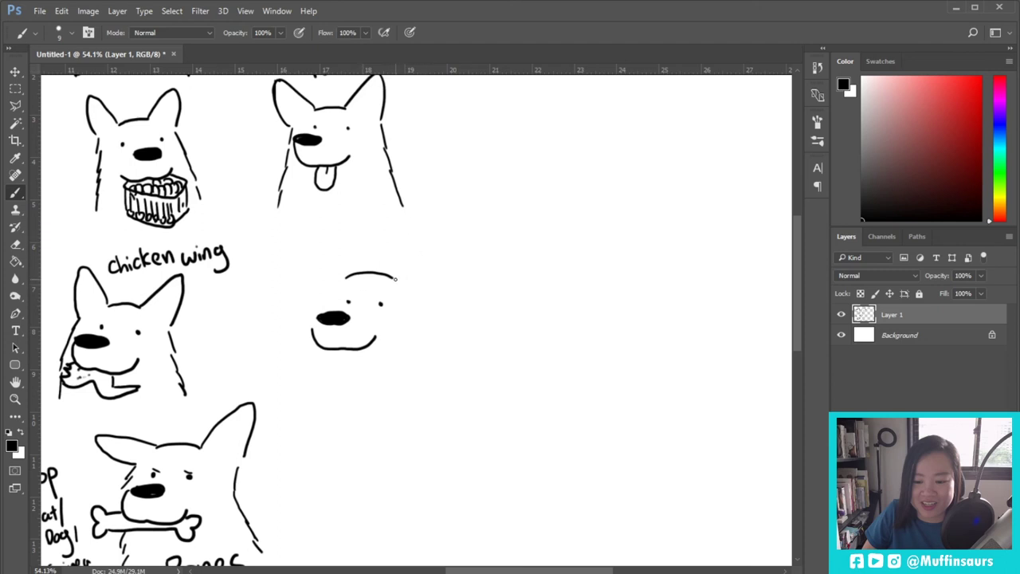
{"action": "mouse_move", "coordinate": [394, 276]}
{"action": "left_mouse_down"}
{"action": "mouse_move", "coordinate": [439, 234]}
{"action": "mouse_move", "coordinate": [426, 297]}
{"action": "left_mouse_up"}
{"action": "mouse_move", "coordinate": [348, 276]}
{"action": "left_mouse_down"}
{"action": "mouse_move", "coordinate": [307, 234]}
{"action": "mouse_move", "coordinate": [305, 271]}
{"action": "mouse_move", "coordinate": [317, 294]}
{"action": "mouse_move", "coordinate": [293, 381]}
{"action": "left_mouse_up"}
{"action": "left_click_drag", "start_coordinate": [420, 302], "coordinate": [438, 374]}
Add hay strands in the dog's mouth and handwrite 'Hay' beneath it
{"action": "mouse_move", "coordinate": [327, 357]}
{"action": "left_mouse_down"}
{"action": "mouse_move", "coordinate": [317, 366]}
{"action": "mouse_move", "coordinate": [323, 358]}
{"action": "mouse_move", "coordinate": [323, 376]}
{"action": "mouse_move", "coordinate": [388, 375]}
{"action": "mouse_move", "coordinate": [405, 362]}
{"action": "mouse_move", "coordinate": [403, 372]}
{"action": "mouse_move", "coordinate": [311, 362]}
{"action": "left_mouse_up"}
{"action": "mouse_move", "coordinate": [312, 359]}
{"action": "left_mouse_down"}
{"action": "mouse_move", "coordinate": [305, 370]}
{"action": "mouse_move", "coordinate": [317, 382]}
{"action": "left_mouse_up"}
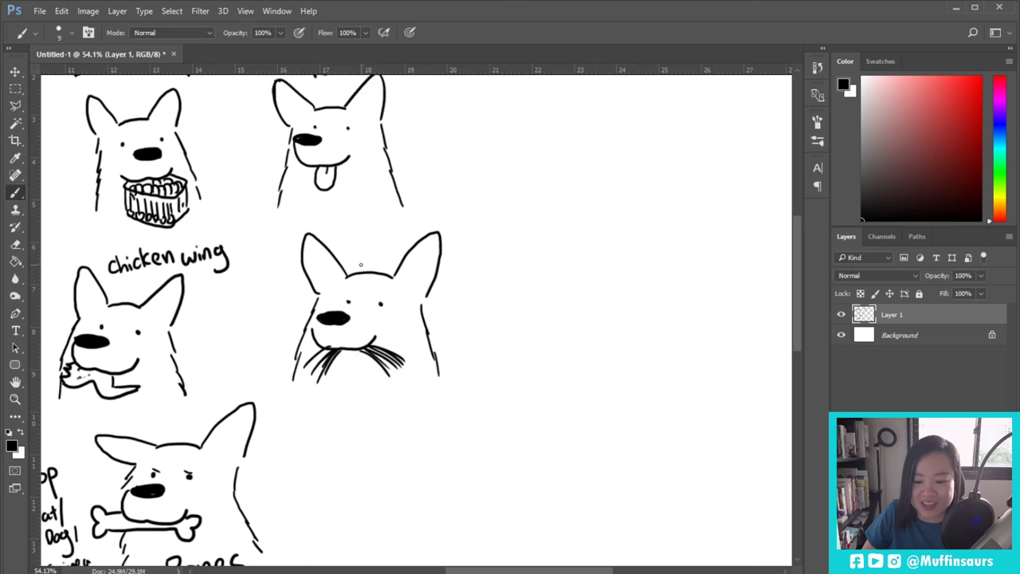
{"action": "left_click_drag", "start_coordinate": [343, 379], "coordinate": [343, 400]}
{"action": "left_click_drag", "start_coordinate": [344, 389], "coordinate": [353, 400]}
{"action": "mouse_move", "coordinate": [367, 386]}
{"action": "left_mouse_down"}
{"action": "mouse_move", "coordinate": [360, 397]}
{"action": "mouse_move", "coordinate": [371, 399]}
{"action": "left_mouse_up"}
{"action": "left_click_drag", "start_coordinate": [375, 384], "coordinate": [380, 405]}
{"action": "left_click_drag", "start_coordinate": [546, 449], "coordinate": [487, 373]}
{"action": "left_click_drag", "start_coordinate": [315, 76], "coordinate": [383, 183]}
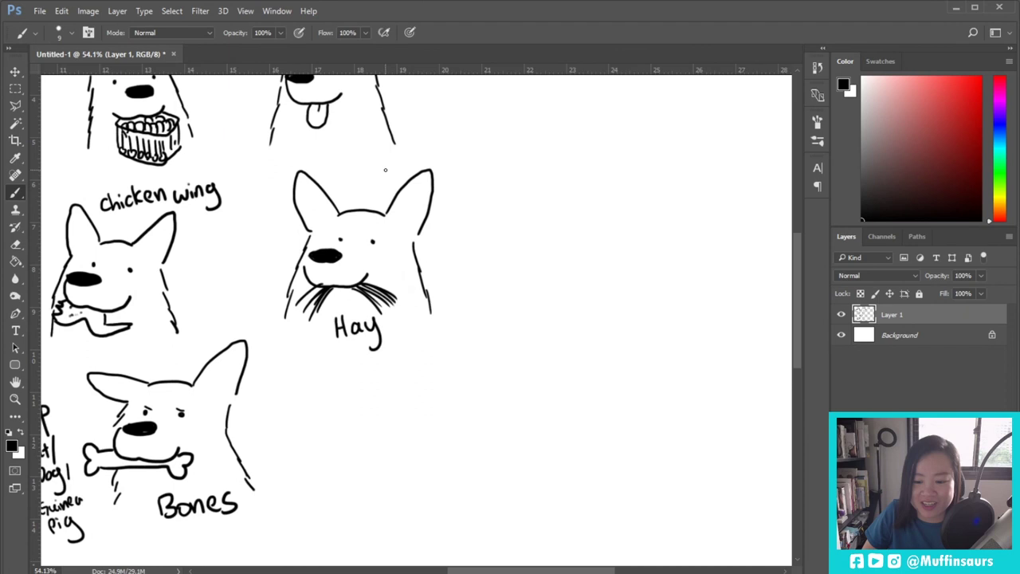
With the brush, draw the next dog's nose, jaw, head, eye, ear and neck around a cupcake
{"action": "key", "text": "m"}
{"action": "scroll", "coordinate": [494, 476], "scroll_direction": "down", "scroll_amount": 2}
{"action": "scroll", "coordinate": [599, 399], "scroll_direction": "up", "scroll_amount": 1}
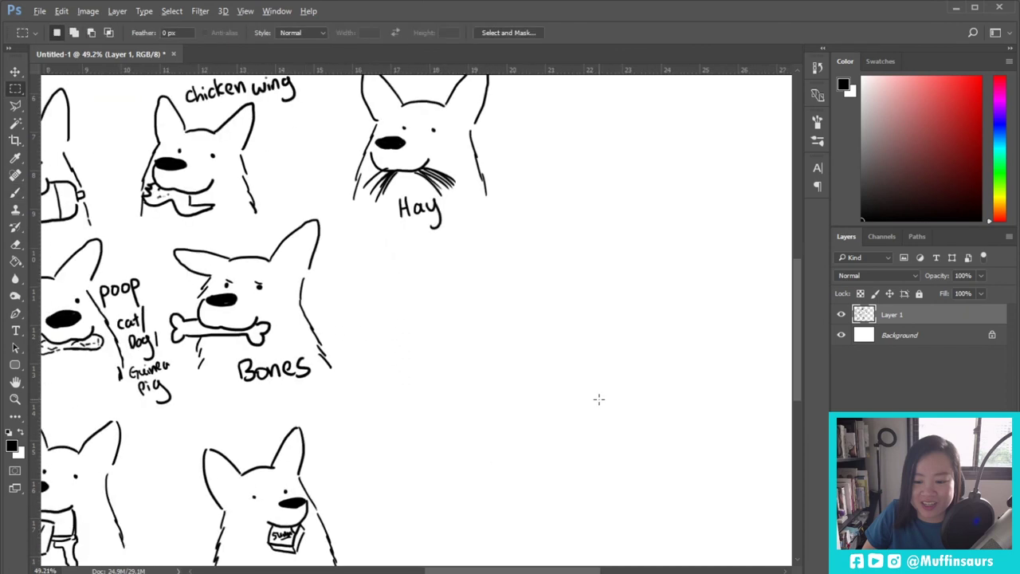
{"action": "left_click", "coordinate": [15, 192]}
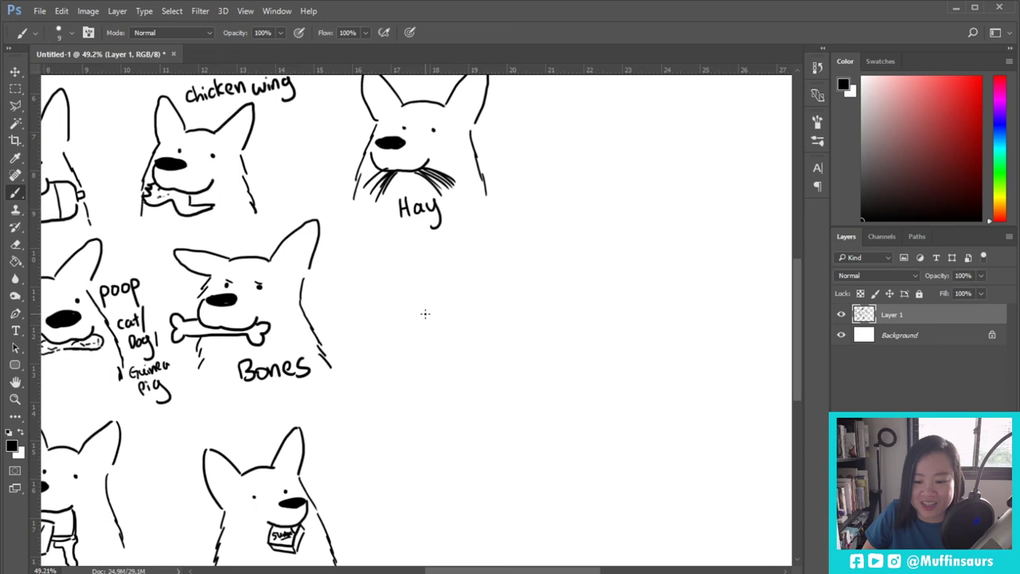
{"action": "mouse_move", "coordinate": [417, 309]}
{"action": "left_mouse_down"}
{"action": "mouse_move", "coordinate": [440, 313]}
{"action": "mouse_move", "coordinate": [418, 311]}
{"action": "mouse_move", "coordinate": [440, 314]}
{"action": "mouse_move", "coordinate": [424, 335]}
{"action": "mouse_move", "coordinate": [465, 338]}
{"action": "mouse_move", "coordinate": [473, 326]}
{"action": "left_mouse_up"}
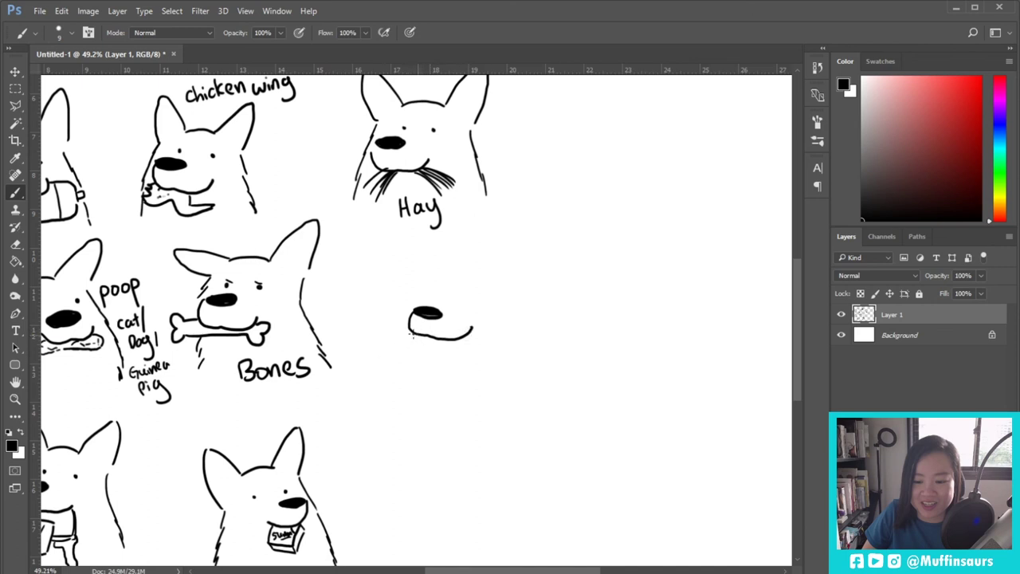
{"action": "mouse_move", "coordinate": [411, 333]}
{"action": "left_mouse_down"}
{"action": "mouse_move", "coordinate": [397, 348]}
{"action": "mouse_move", "coordinate": [403, 361]}
{"action": "mouse_move", "coordinate": [456, 358]}
{"action": "mouse_move", "coordinate": [460, 341]}
{"action": "mouse_move", "coordinate": [399, 341]}
{"action": "mouse_move", "coordinate": [424, 379]}
{"action": "mouse_move", "coordinate": [445, 360]}
{"action": "mouse_move", "coordinate": [416, 365]}
{"action": "mouse_move", "coordinate": [416, 377]}
{"action": "mouse_move", "coordinate": [441, 374]}
{"action": "mouse_move", "coordinate": [434, 348]}
{"action": "left_mouse_up"}
{"action": "left_click", "coordinate": [436, 344]}
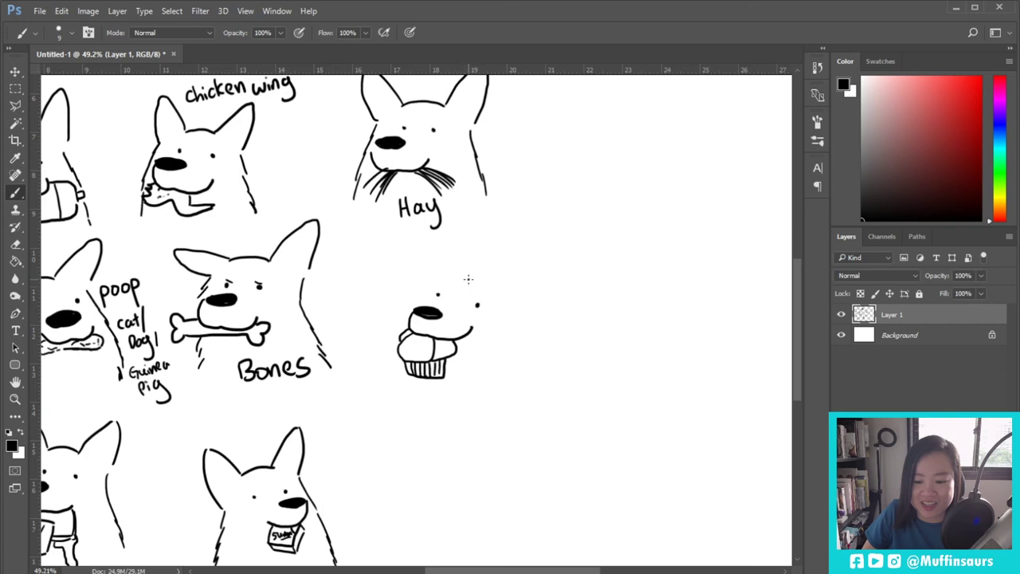
{"action": "mouse_move", "coordinate": [447, 279]}
{"action": "left_mouse_down"}
{"action": "mouse_move", "coordinate": [486, 282]}
{"action": "mouse_move", "coordinate": [528, 254]}
{"action": "mouse_move", "coordinate": [533, 279]}
{"action": "mouse_move", "coordinate": [514, 304]}
{"action": "mouse_move", "coordinate": [407, 244]}
{"action": "mouse_move", "coordinate": [415, 292]}
{"action": "left_mouse_up"}
{"action": "left_click", "coordinate": [437, 294]}
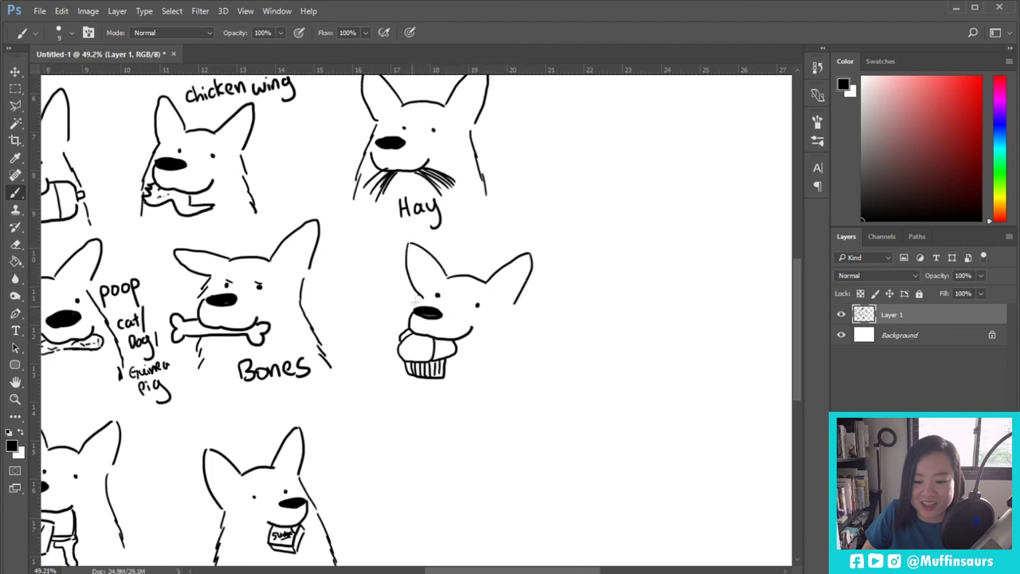
{"action": "left_click_drag", "start_coordinate": [509, 303], "coordinate": [532, 373]}
Stipple dots across the cupcake's frosting top
{"action": "left_click", "coordinate": [405, 351]}
{"action": "left_click", "coordinate": [411, 347]}
{"action": "left_click", "coordinate": [413, 353]}
{"action": "left_click", "coordinate": [422, 345]}
{"action": "left_click", "coordinate": [424, 341]}
{"action": "left_click", "coordinate": [445, 351]}
{"action": "left_click", "coordinate": [443, 346]}
{"action": "left_click", "coordinate": [440, 343]}
Handwrite 'Prayer offerings' under the cupcake dog
{"action": "mouse_move", "coordinate": [401, 392]}
{"action": "left_mouse_down"}
{"action": "mouse_move", "coordinate": [492, 401]}
{"action": "mouse_move", "coordinate": [535, 385]}
{"action": "mouse_move", "coordinate": [539, 413]}
{"action": "left_mouse_up"}
{"action": "scroll", "coordinate": [447, 453], "scroll_direction": "down", "scroll_amount": 5}
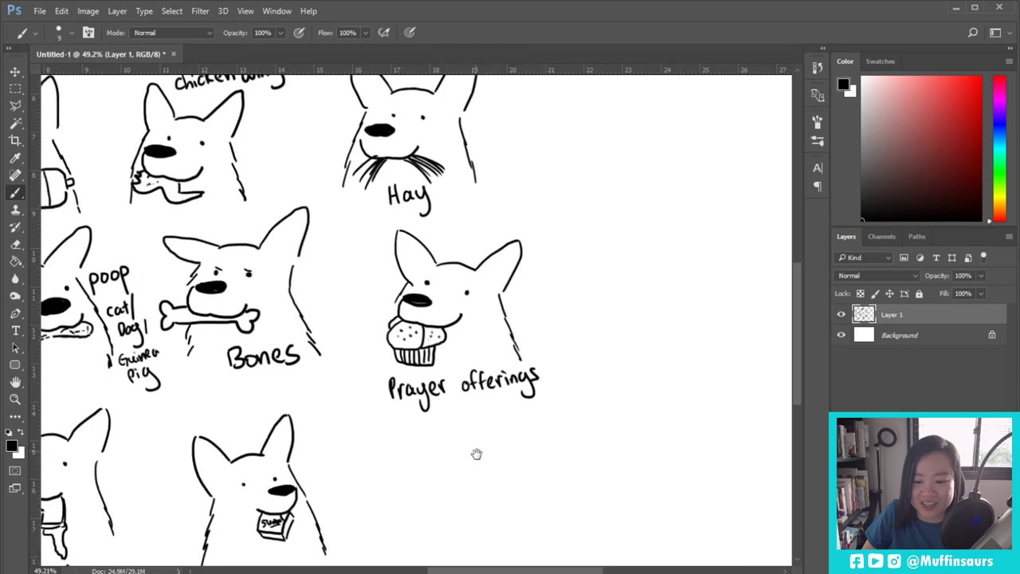
{"action": "scroll", "coordinate": [476, 453], "scroll_direction": "right", "scroll_amount": 3}
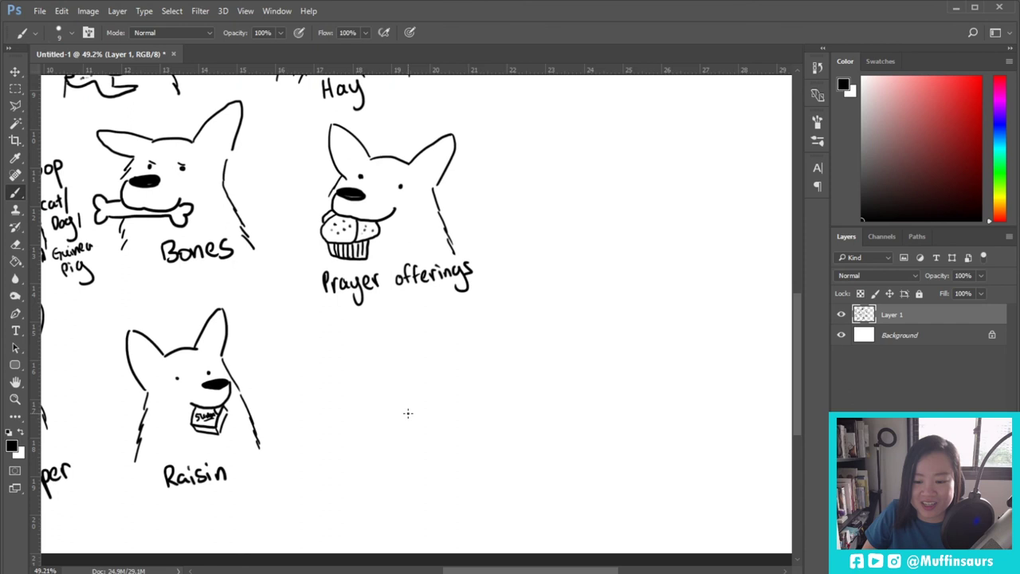
Draw a dog with a folded towel hanging from its mouth, including cheek and neck lines
{"action": "scroll", "coordinate": [485, 431], "scroll_direction": "down", "scroll_amount": 2}
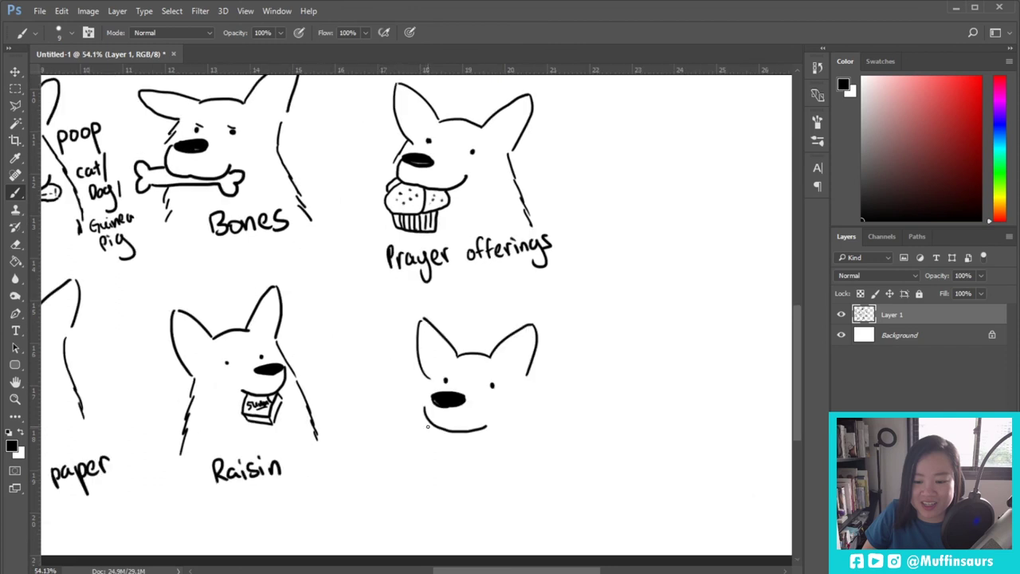
{"action": "mouse_move", "coordinate": [427, 422]}
{"action": "left_mouse_down"}
{"action": "mouse_move", "coordinate": [379, 455]}
{"action": "mouse_move", "coordinate": [424, 472]}
{"action": "mouse_move", "coordinate": [448, 437]}
{"action": "left_mouse_up"}
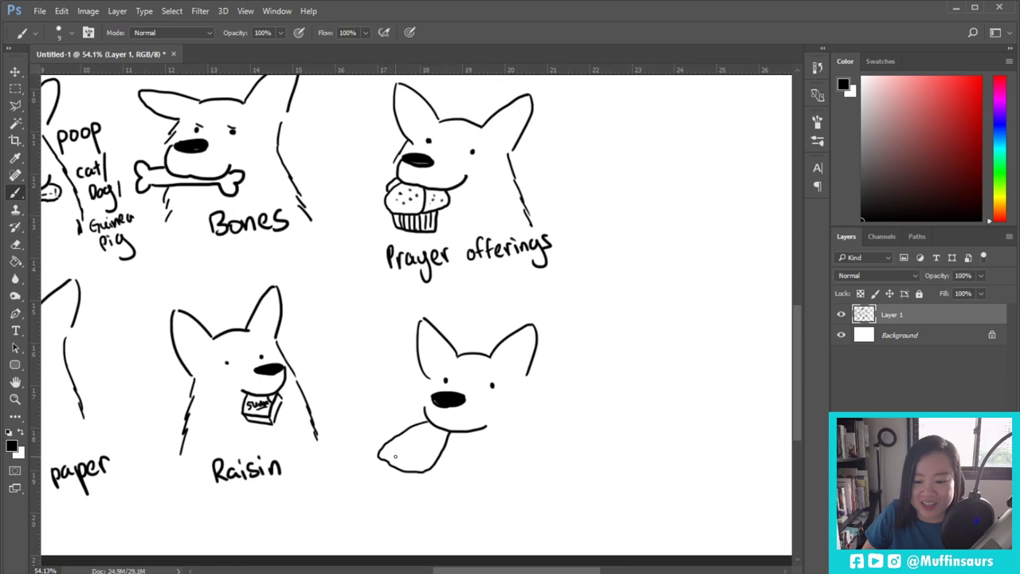
{"action": "mouse_move", "coordinate": [396, 457]}
{"action": "left_mouse_down"}
{"action": "mouse_move", "coordinate": [420, 431]}
{"action": "mouse_move", "coordinate": [433, 426]}
{"action": "mouse_move", "coordinate": [437, 435]}
{"action": "left_mouse_up"}
{"action": "left_click_drag", "start_coordinate": [434, 439], "coordinate": [442, 432]}
{"action": "left_click_drag", "start_coordinate": [424, 381], "coordinate": [412, 426]}
{"action": "left_click_drag", "start_coordinate": [522, 378], "coordinate": [548, 436]}
{"action": "mouse_move", "coordinate": [482, 438]}
{"action": "left_mouse_down"}
{"action": "mouse_move", "coordinate": [495, 497]}
{"action": "mouse_move", "coordinate": [519, 505]}
{"action": "mouse_move", "coordinate": [577, 479]}
{"action": "mouse_move", "coordinate": [505, 432]}
{"action": "mouse_move", "coordinate": [483, 430]}
{"action": "mouse_move", "coordinate": [531, 471]}
{"action": "left_mouse_up"}
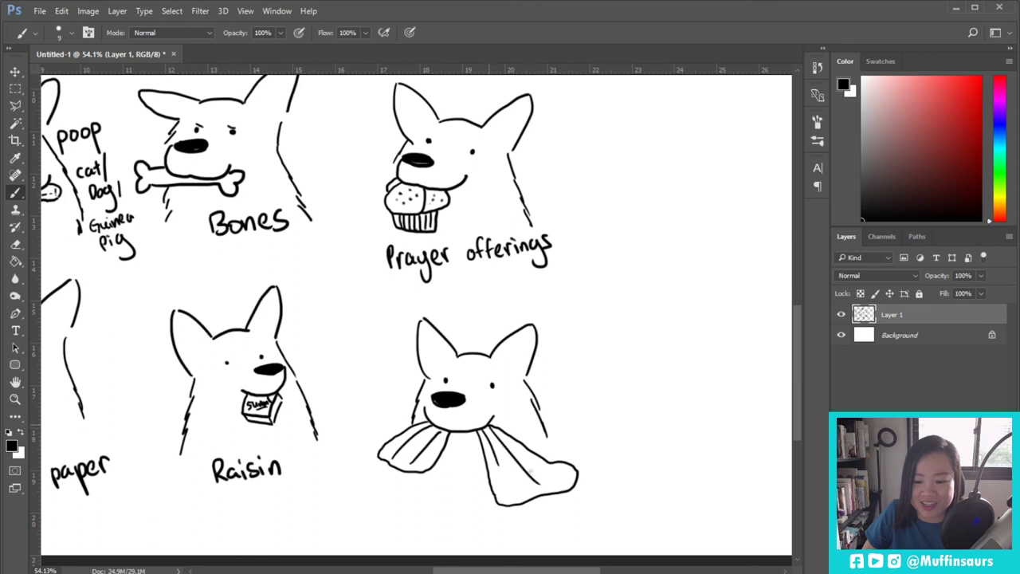
Write 'Towel' under the dog and pan to the empty area beside the Puke dog
{"action": "mouse_move", "coordinate": [399, 486]}
{"action": "left_mouse_down"}
{"action": "mouse_move", "coordinate": [416, 483]}
{"action": "mouse_move", "coordinate": [408, 505]}
{"action": "mouse_move", "coordinate": [445, 486]}
{"action": "mouse_move", "coordinate": [456, 499]}
{"action": "left_mouse_up"}
{"action": "left_click_drag", "start_coordinate": [461, 475], "coordinate": [467, 500]}
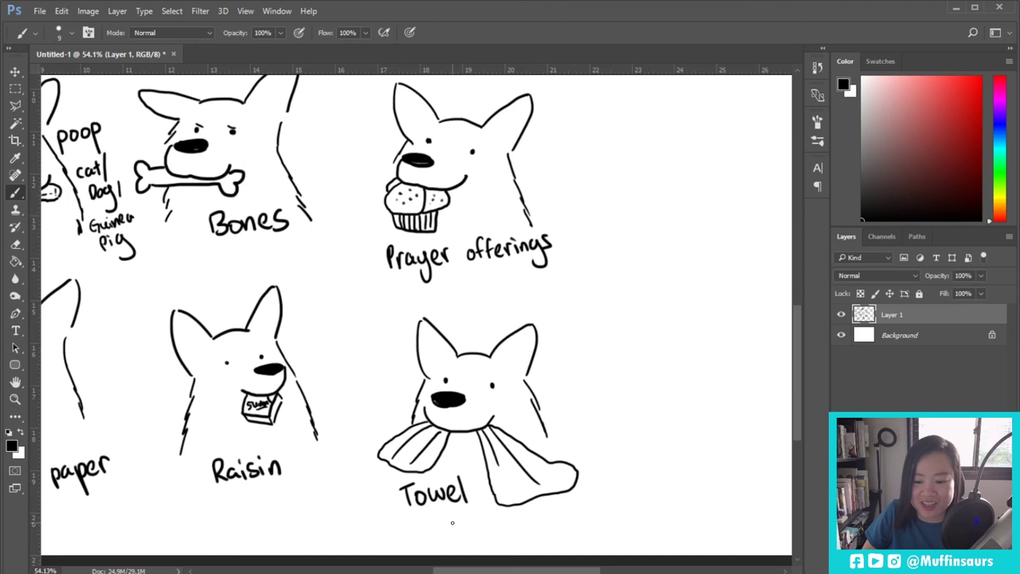
{"action": "left_click_drag", "start_coordinate": [624, 289], "coordinate": [597, 312]}
{"action": "left_click_drag", "start_coordinate": [581, 73], "coordinate": [562, 238]}
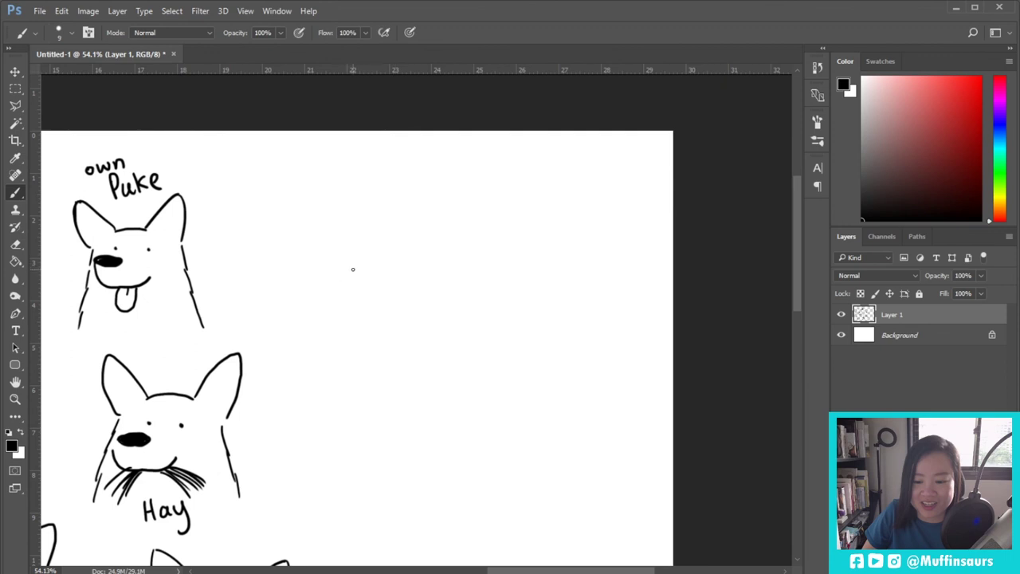
Draw a dog with a sock hanging from its mouth and label it 'socks'
{"action": "left_click_drag", "start_coordinate": [358, 268], "coordinate": [360, 270]}
{"action": "left_click_drag", "start_coordinate": [344, 275], "coordinate": [418, 279]}
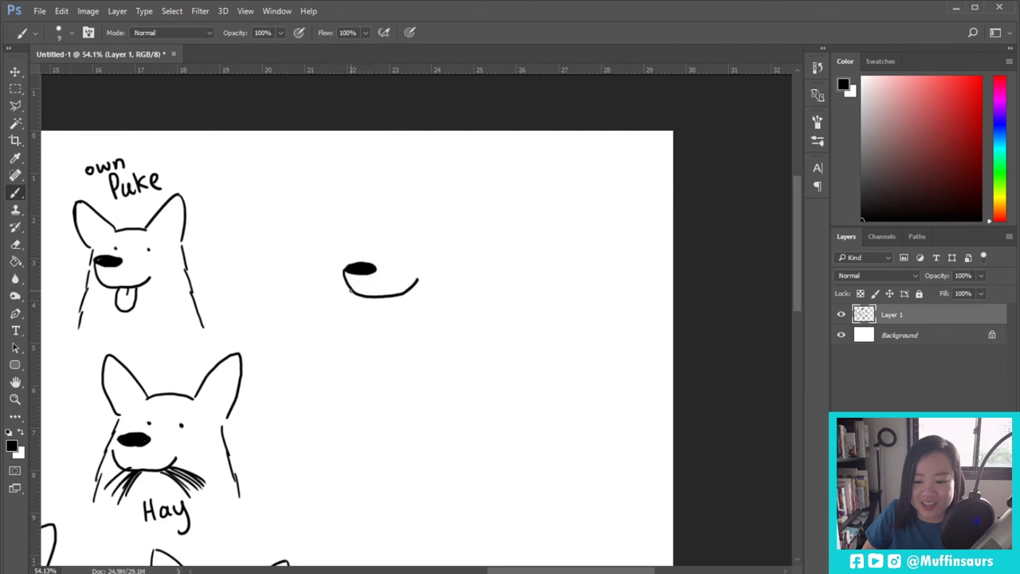
{"action": "mouse_move", "coordinate": [343, 294]}
{"action": "left_mouse_down"}
{"action": "mouse_move", "coordinate": [332, 319]}
{"action": "mouse_move", "coordinate": [356, 321]}
{"action": "mouse_move", "coordinate": [372, 298]}
{"action": "mouse_move", "coordinate": [407, 342]}
{"action": "mouse_move", "coordinate": [423, 323]}
{"action": "mouse_move", "coordinate": [416, 281]}
{"action": "mouse_move", "coordinate": [413, 295]}
{"action": "left_mouse_up"}
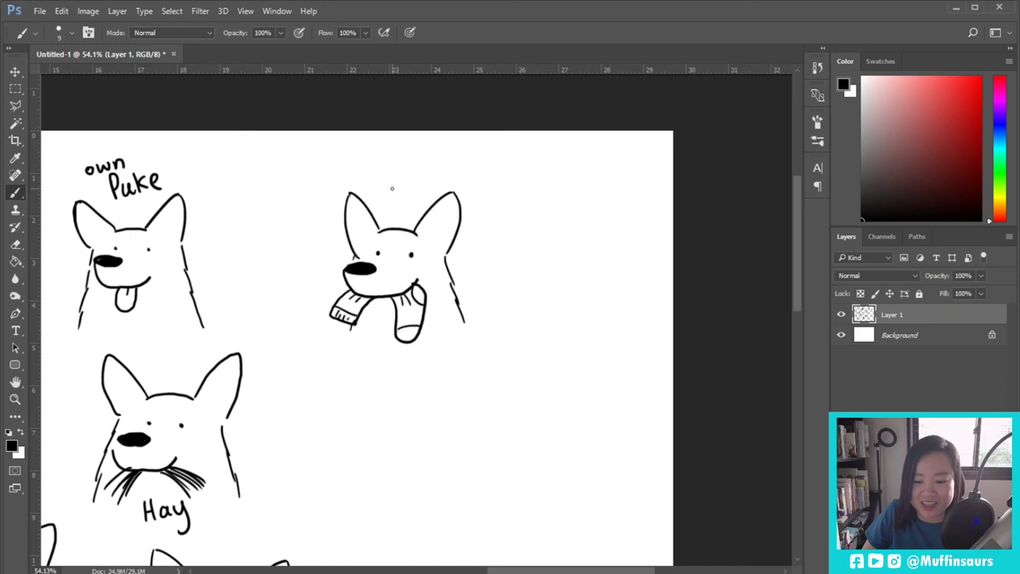
{"action": "mouse_move", "coordinate": [393, 186]}
{"action": "left_mouse_down"}
{"action": "mouse_move", "coordinate": [384, 198]}
{"action": "mouse_move", "coordinate": [405, 188]}
{"action": "mouse_move", "coordinate": [421, 198]}
{"action": "left_mouse_up"}
{"action": "left_click_drag", "start_coordinate": [432, 179], "coordinate": [435, 191]}
Draw a dog holding panties, undoing and redrawing its left ear
{"action": "scroll", "coordinate": [456, 416], "scroll_direction": "down", "scroll_amount": 3}
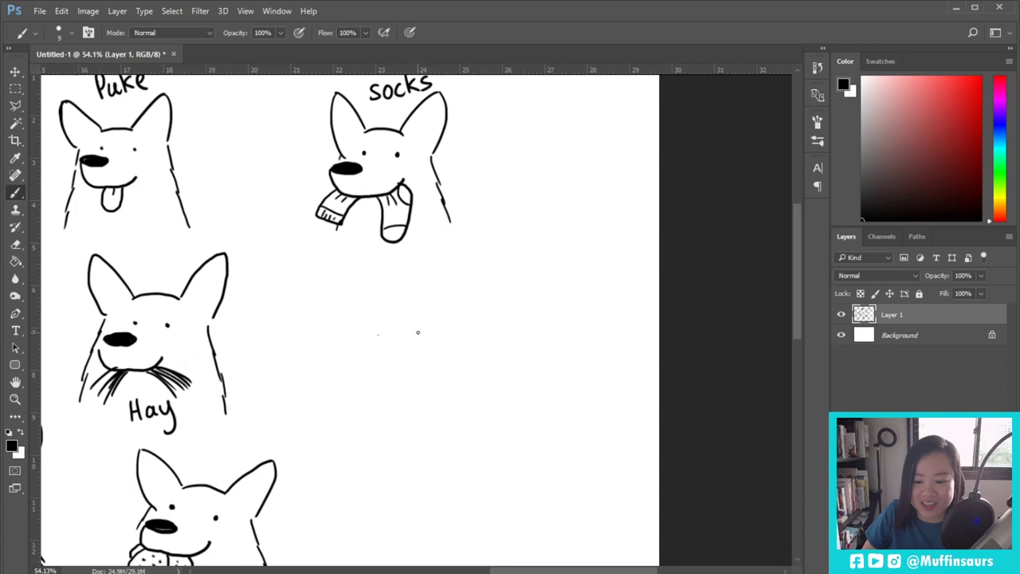
{"action": "mouse_move", "coordinate": [416, 331]}
{"action": "left_mouse_down"}
{"action": "mouse_move", "coordinate": [430, 335]}
{"action": "mouse_move", "coordinate": [413, 336]}
{"action": "mouse_move", "coordinate": [436, 362]}
{"action": "mouse_move", "coordinate": [402, 369]}
{"action": "mouse_move", "coordinate": [381, 355]}
{"action": "mouse_move", "coordinate": [377, 381]}
{"action": "mouse_move", "coordinate": [435, 386]}
{"action": "mouse_move", "coordinate": [463, 341]}
{"action": "mouse_move", "coordinate": [442, 336]}
{"action": "left_mouse_up"}
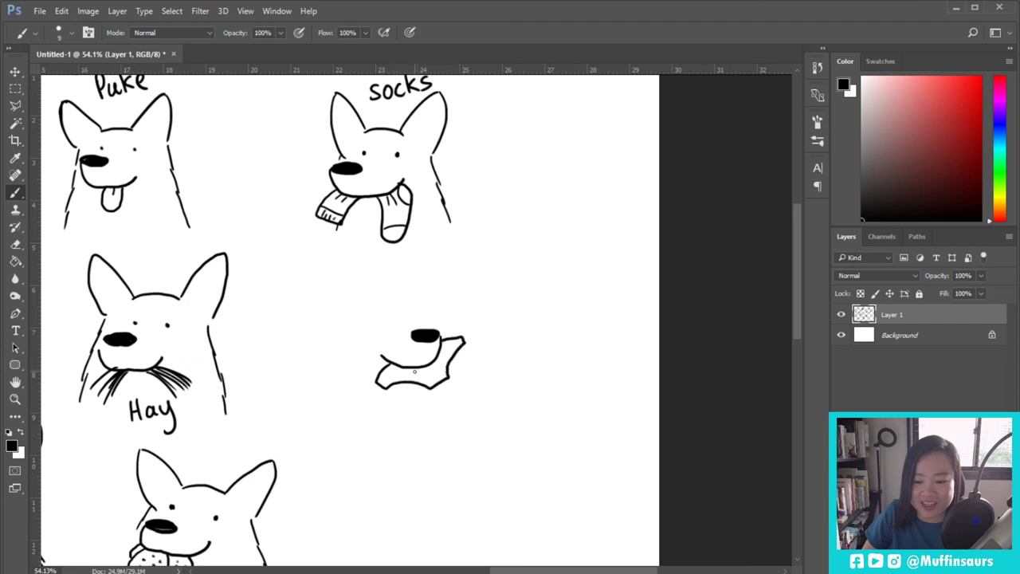
{"action": "left_click_drag", "start_coordinate": [384, 388], "coordinate": [431, 390]}
{"action": "left_click_drag", "start_coordinate": [465, 345], "coordinate": [451, 377]}
{"action": "mouse_move", "coordinate": [366, 307]}
{"action": "left_mouse_down"}
{"action": "mouse_move", "coordinate": [404, 302]}
{"action": "mouse_move", "coordinate": [446, 261]}
{"action": "mouse_move", "coordinate": [433, 314]}
{"action": "mouse_move", "coordinate": [335, 271]}
{"action": "mouse_move", "coordinate": [345, 328]}
{"action": "mouse_move", "coordinate": [338, 272]}
{"action": "left_mouse_up"}
{"action": "key", "text": "ctrl+z"}
{"action": "key", "text": "ctrl+z"}
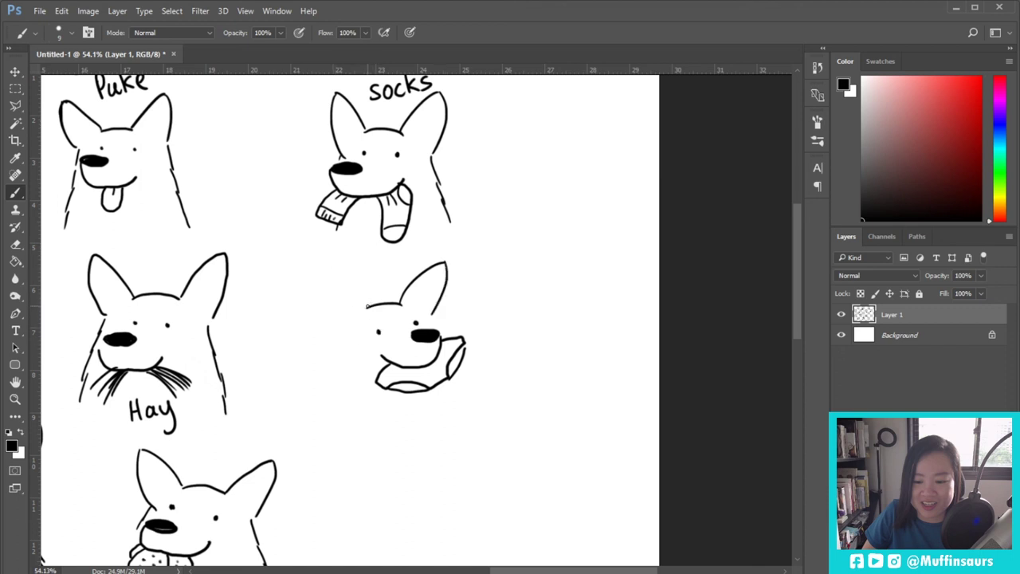
{"action": "mouse_move", "coordinate": [367, 306]}
{"action": "left_mouse_down"}
{"action": "mouse_move", "coordinate": [321, 274]}
{"action": "mouse_move", "coordinate": [344, 328]}
{"action": "mouse_move", "coordinate": [323, 424]}
{"action": "left_mouse_up"}
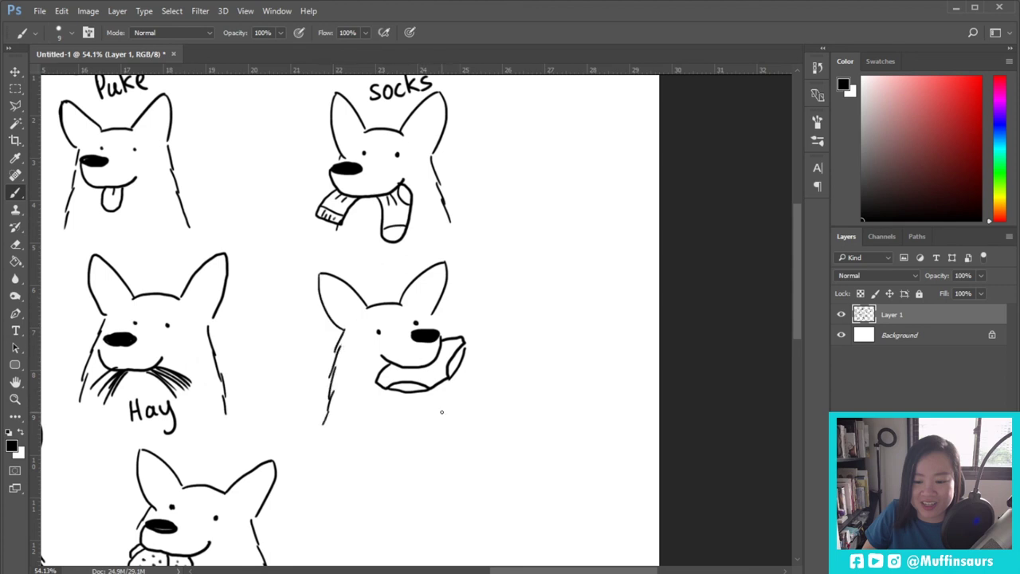
{"action": "left_click_drag", "start_coordinate": [449, 386], "coordinate": [461, 416]}
Write 'Panties' below that dog and begin a new dog's nose and round bag
{"action": "left_click_drag", "start_coordinate": [358, 406], "coordinate": [360, 428]}
{"action": "mouse_move", "coordinate": [359, 405]}
{"action": "left_mouse_down"}
{"action": "mouse_move", "coordinate": [375, 424]}
{"action": "mouse_move", "coordinate": [397, 423]}
{"action": "left_mouse_up"}
{"action": "left_click_drag", "start_coordinate": [391, 407], "coordinate": [428, 418]}
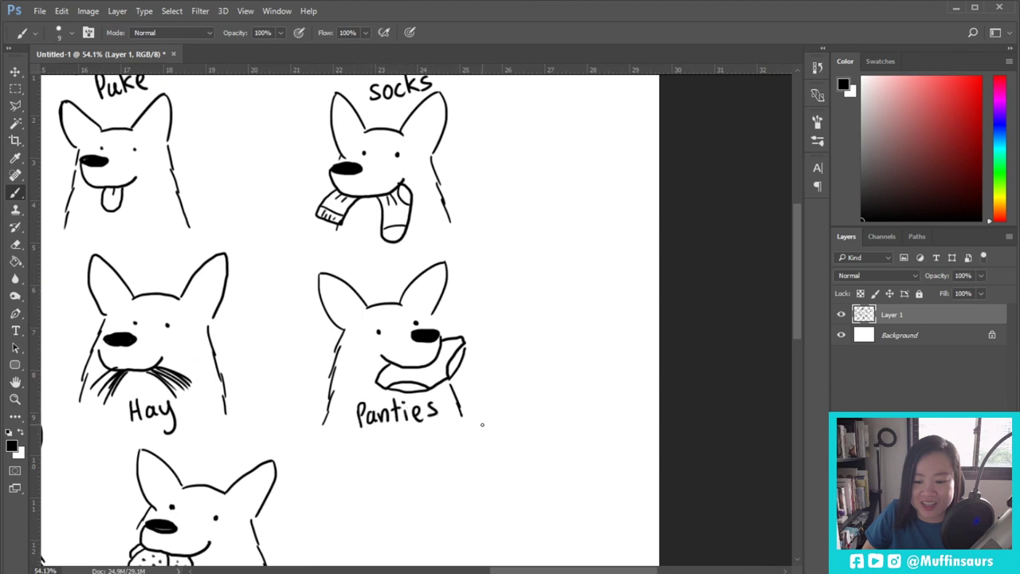
{"action": "mouse_move", "coordinate": [476, 451]}
{"action": "left_mouse_down"}
{"action": "mouse_move", "coordinate": [468, 278]}
{"action": "mouse_move", "coordinate": [414, 201]}
{"action": "left_mouse_up"}
{"action": "left_click_drag", "start_coordinate": [319, 279], "coordinate": [348, 279]}
{"action": "mouse_move", "coordinate": [317, 285]}
{"action": "left_mouse_down"}
{"action": "mouse_move", "coordinate": [349, 371]}
{"action": "mouse_move", "coordinate": [390, 337]}
{"action": "mouse_move", "coordinate": [380, 305]}
{"action": "mouse_move", "coordinate": [369, 325]}
{"action": "mouse_move", "coordinate": [332, 321]}
{"action": "left_mouse_up"}
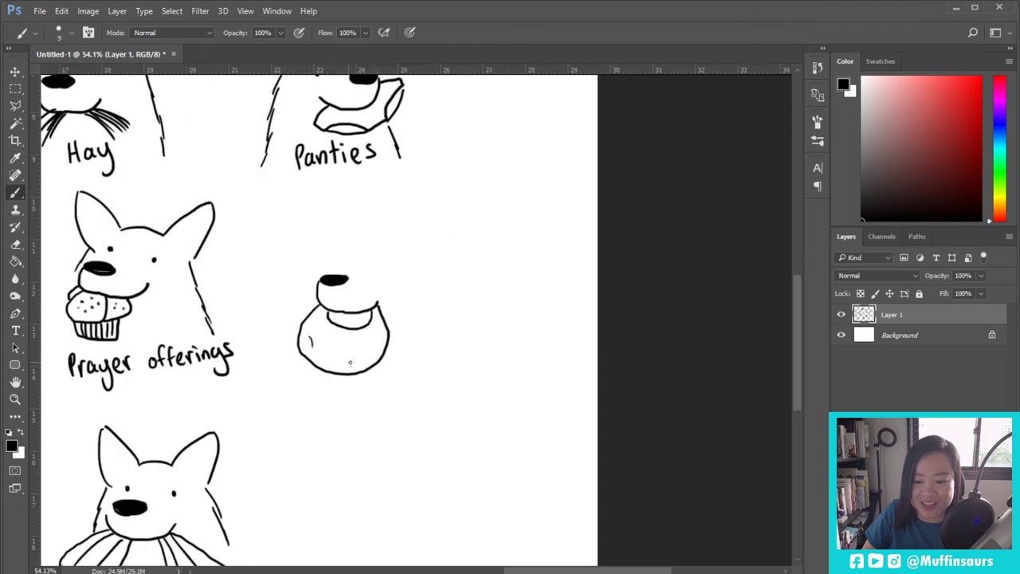
Complete the bag dog's mouth line, muzzle, ears, head and neck
{"action": "left_click_drag", "start_coordinate": [337, 361], "coordinate": [356, 360]}
{"action": "left_click_drag", "start_coordinate": [368, 345], "coordinate": [377, 340]}
{"action": "mouse_move", "coordinate": [336, 313]}
{"action": "left_mouse_down"}
{"action": "mouse_move", "coordinate": [333, 322]}
{"action": "mouse_move", "coordinate": [360, 326]}
{"action": "left_mouse_up"}
{"action": "left_click_drag", "start_coordinate": [351, 267], "coordinate": [435, 330]}
Handwrite 'Plastic Bag' beside the bag dog
{"action": "mouse_move", "coordinate": [389, 371]}
{"action": "left_mouse_down"}
{"action": "mouse_move", "coordinate": [393, 359]}
{"action": "mouse_move", "coordinate": [402, 370]}
{"action": "mouse_move", "coordinate": [421, 367]}
{"action": "left_mouse_up"}
{"action": "left_click_drag", "start_coordinate": [440, 354], "coordinate": [440, 368]}
{"action": "mouse_move", "coordinate": [451, 358]}
{"action": "left_mouse_down"}
{"action": "mouse_move", "coordinate": [417, 390]}
{"action": "mouse_move", "coordinate": [445, 389]}
{"action": "mouse_move", "coordinate": [446, 408]}
{"action": "left_mouse_up"}
{"action": "left_click_drag", "start_coordinate": [390, 474], "coordinate": [376, 303]}
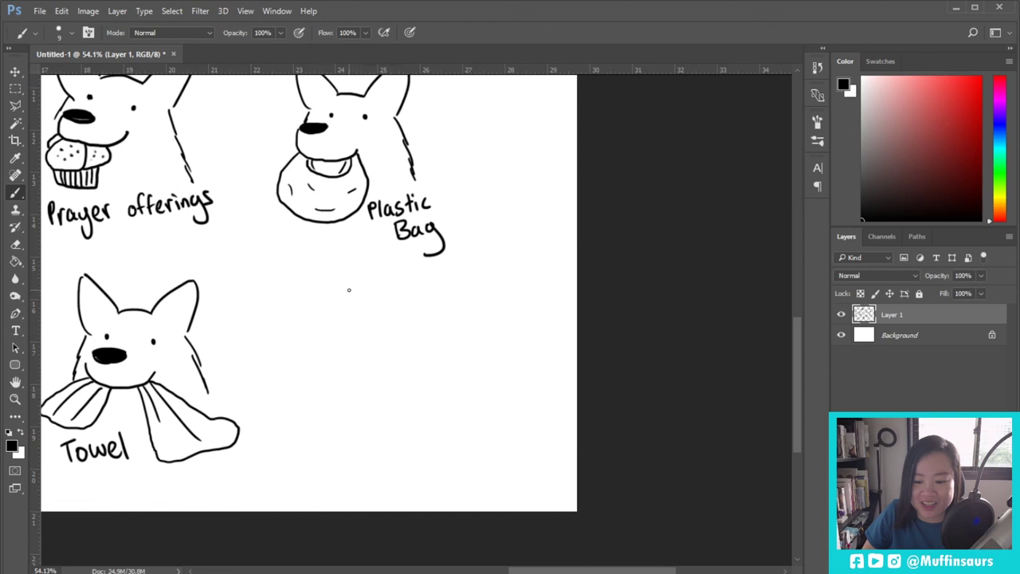
{"action": "left_click_drag", "start_coordinate": [349, 292], "coordinate": [348, 303]}
Undo the stray stroke and start the rug dog with fringe ticks and texture dashes
{"action": "key", "text": "ctrl+z"}
{"action": "scroll", "coordinate": [353, 316], "scroll_direction": "down", "scroll_amount": 5}
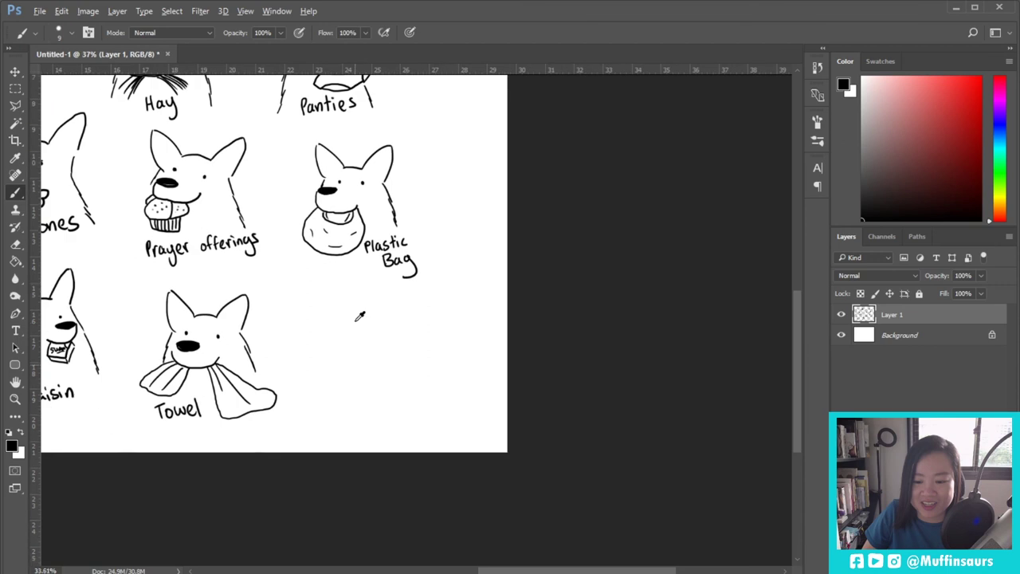
{"action": "scroll", "coordinate": [692, 505], "scroll_direction": "up", "scroll_amount": 4}
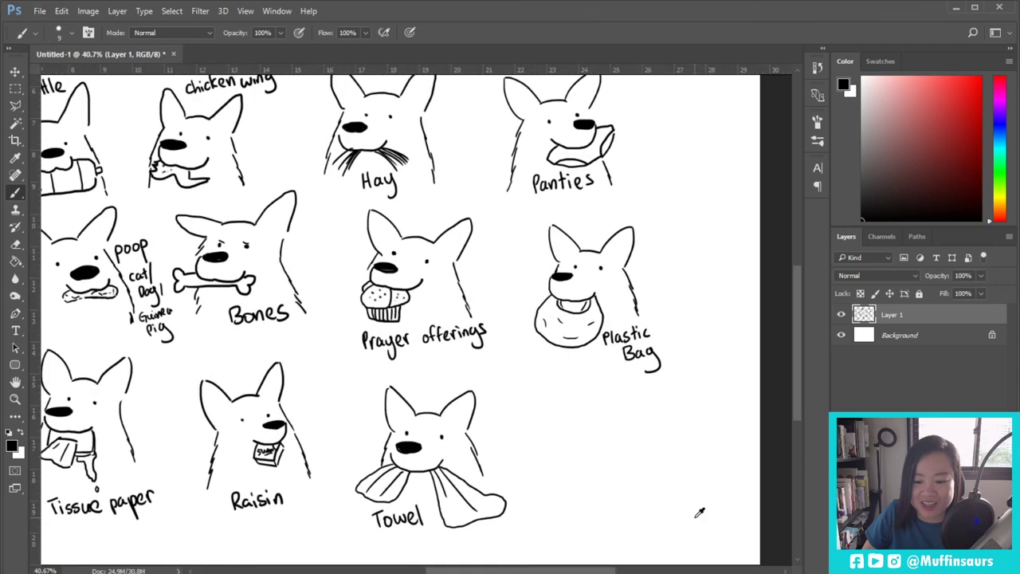
{"action": "scroll", "coordinate": [675, 487], "scroll_direction": "down", "scroll_amount": 1}
{"action": "scroll", "coordinate": [423, 359], "scroll_direction": "up", "scroll_amount": 1}
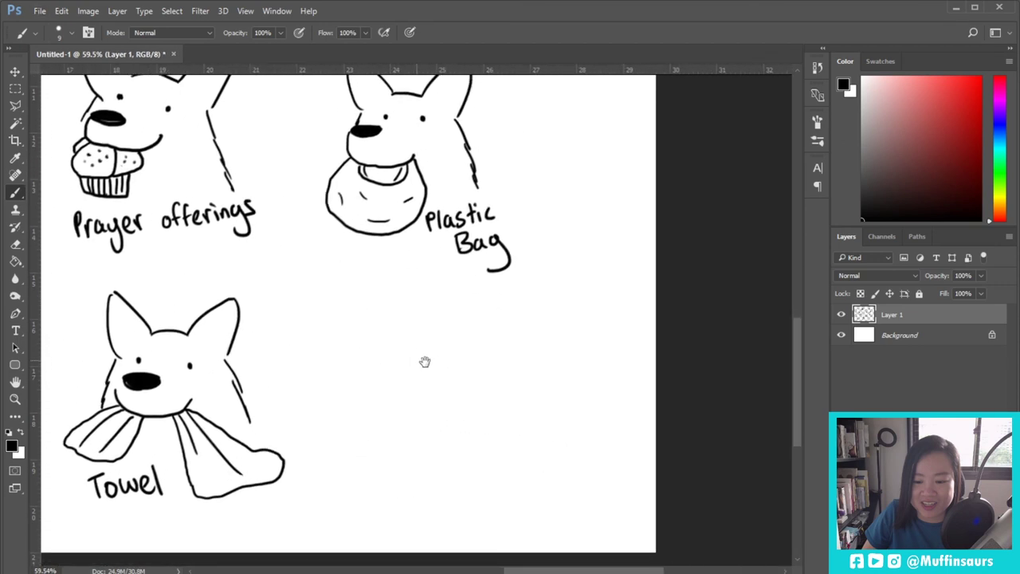
{"action": "left_click_drag", "start_coordinate": [404, 384], "coordinate": [420, 381]}
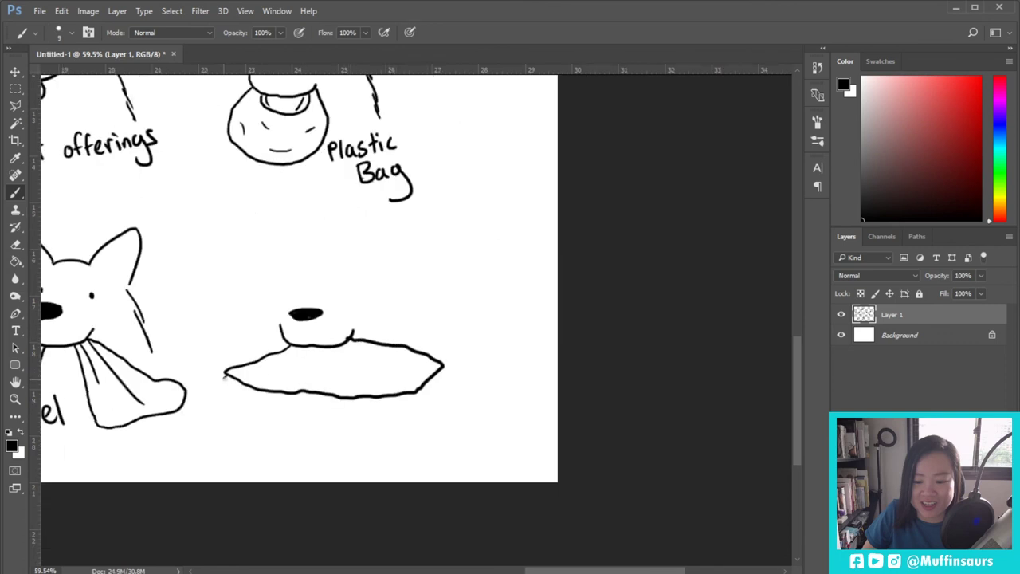
{"action": "mouse_move", "coordinate": [225, 375]}
{"action": "left_mouse_down"}
{"action": "mouse_move", "coordinate": [248, 393]}
{"action": "mouse_move", "coordinate": [349, 403]}
{"action": "mouse_move", "coordinate": [413, 396]}
{"action": "mouse_move", "coordinate": [443, 370]}
{"action": "mouse_move", "coordinate": [255, 380]}
{"action": "mouse_move", "coordinate": [309, 369]}
{"action": "left_mouse_up"}
{"action": "left_click_drag", "start_coordinate": [314, 373], "coordinate": [352, 371]}
{"action": "left_click_drag", "start_coordinate": [364, 372], "coordinate": [413, 371]}
Add more rug speckles, the dog's eyes, left ear and face sides
{"action": "mouse_move", "coordinate": [354, 354]}
{"action": "left_mouse_down"}
{"action": "mouse_move", "coordinate": [395, 355]}
{"action": "mouse_move", "coordinate": [323, 364]}
{"action": "left_mouse_up"}
{"action": "left_click_drag", "start_coordinate": [408, 362], "coordinate": [414, 361]}
{"action": "left_click", "coordinate": [308, 297]}
{"action": "left_click", "coordinate": [347, 299]}
{"action": "mouse_move", "coordinate": [315, 269]}
{"action": "left_mouse_down"}
{"action": "mouse_move", "coordinate": [348, 269]}
{"action": "mouse_move", "coordinate": [400, 228]}
{"action": "mouse_move", "coordinate": [401, 285]}
{"action": "left_mouse_up"}
{"action": "mouse_move", "coordinate": [312, 268]}
{"action": "left_mouse_down"}
{"action": "mouse_move", "coordinate": [276, 229]}
{"action": "mouse_move", "coordinate": [292, 295]}
{"action": "mouse_move", "coordinate": [284, 290]}
{"action": "mouse_move", "coordinate": [274, 312]}
{"action": "mouse_move", "coordinate": [267, 355]}
{"action": "left_mouse_up"}
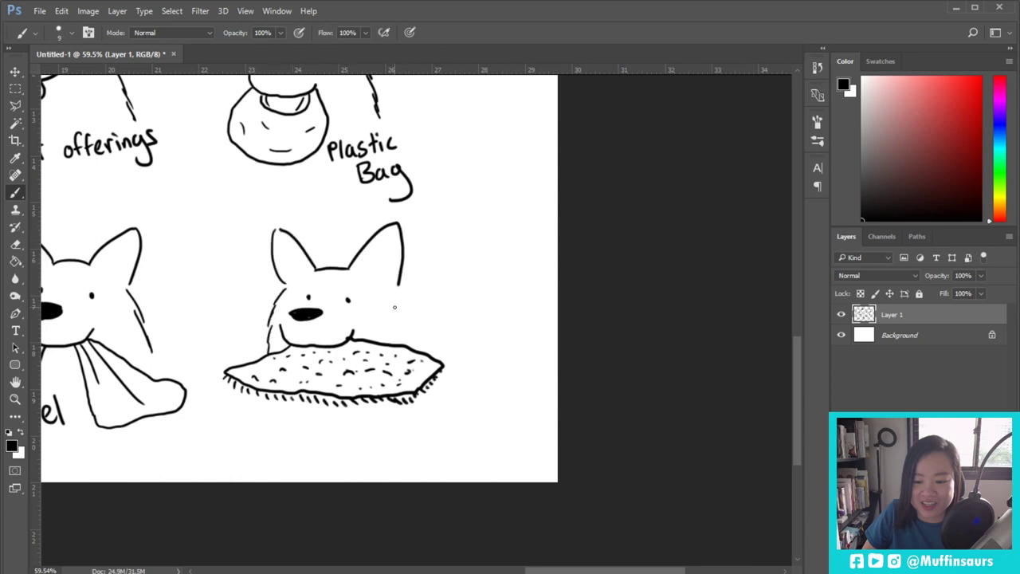
{"action": "left_click_drag", "start_coordinate": [393, 289], "coordinate": [406, 348]}
Handwrite 'Floor Rug' under the rug, undoing the misshapen letters
{"action": "mouse_move", "coordinate": [277, 413]}
{"action": "left_mouse_down"}
{"action": "mouse_move", "coordinate": [288, 412]}
{"action": "mouse_move", "coordinate": [277, 433]}
{"action": "mouse_move", "coordinate": [288, 422]}
{"action": "left_mouse_up"}
{"action": "mouse_move", "coordinate": [290, 410]}
{"action": "left_mouse_down"}
{"action": "mouse_move", "coordinate": [291, 433]}
{"action": "mouse_move", "coordinate": [332, 420]}
{"action": "mouse_move", "coordinate": [345, 435]}
{"action": "left_mouse_up"}
{"action": "mouse_move", "coordinate": [344, 415]}
{"action": "left_mouse_down"}
{"action": "mouse_move", "coordinate": [346, 436]}
{"action": "mouse_move", "coordinate": [381, 432]}
{"action": "mouse_move", "coordinate": [346, 424]}
{"action": "left_mouse_up"}
{"action": "key", "text": "ctrl+alt+z"}
{"action": "key", "text": "ctrl+alt+z"}
{"action": "key", "text": "ctrl+alt+z"}
{"action": "key", "text": "ctrl+alt+z"}
{"action": "left_click_drag", "start_coordinate": [349, 424], "coordinate": [372, 429]}
{"action": "left_click_drag", "start_coordinate": [380, 420], "coordinate": [375, 445]}
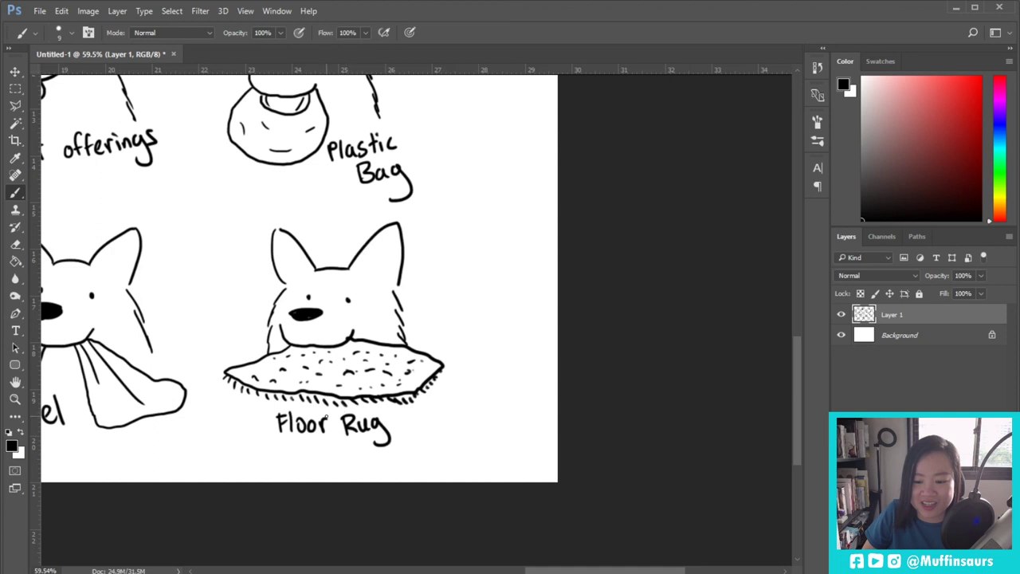
Zoom out to see all twenty labeled dog heads in four rows of five
{"action": "scroll", "coordinate": [326, 415], "scroll_direction": "down", "scroll_amount": 5}
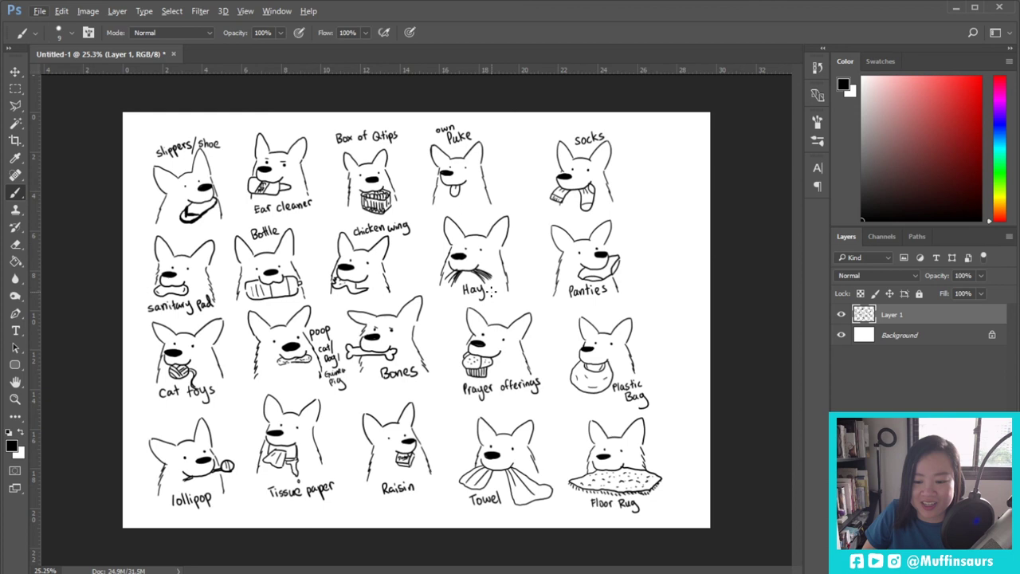
{"action": "scroll", "coordinate": [420, 319], "scroll_direction": "up", "scroll_amount": 1}
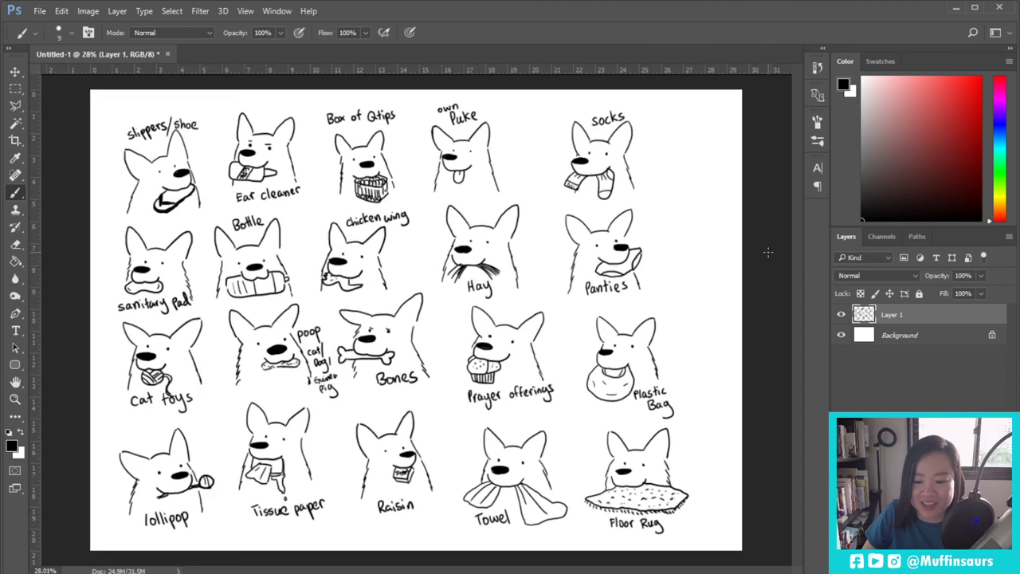